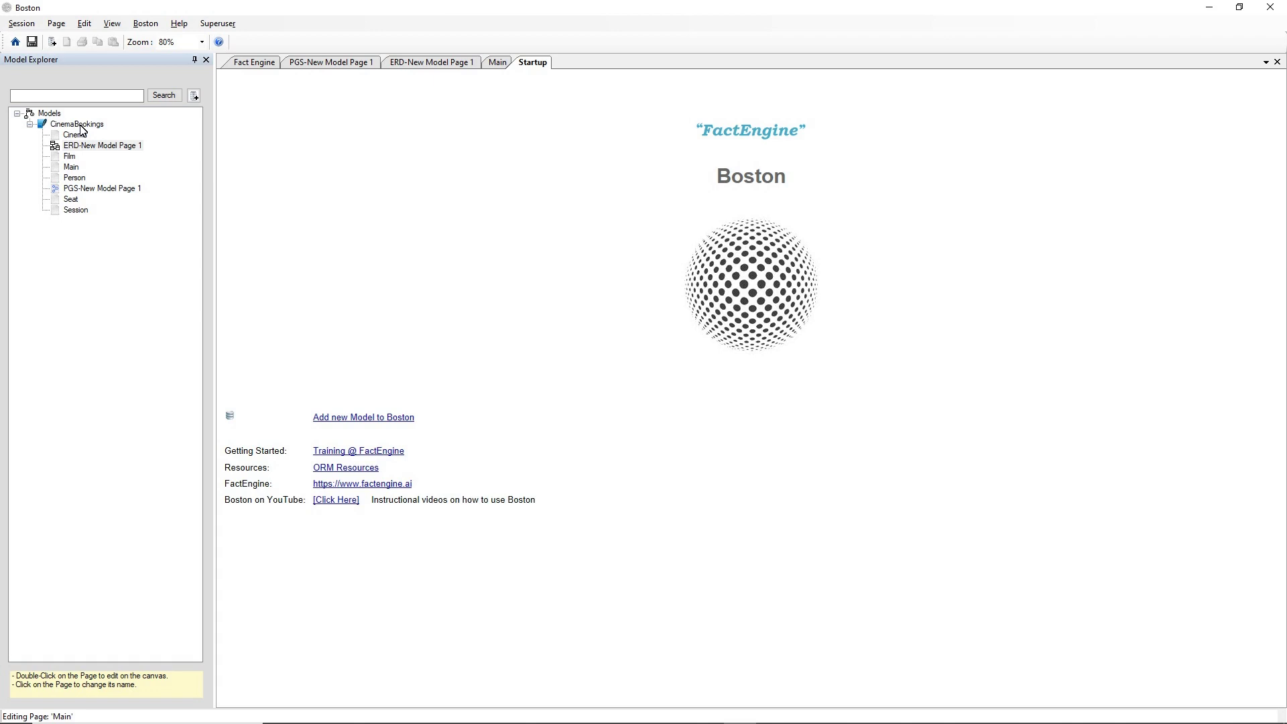
- Review the CinemaBookings model on its property graph page, ERD page and Main page to compare how the entities relate
double_click(99, 188)
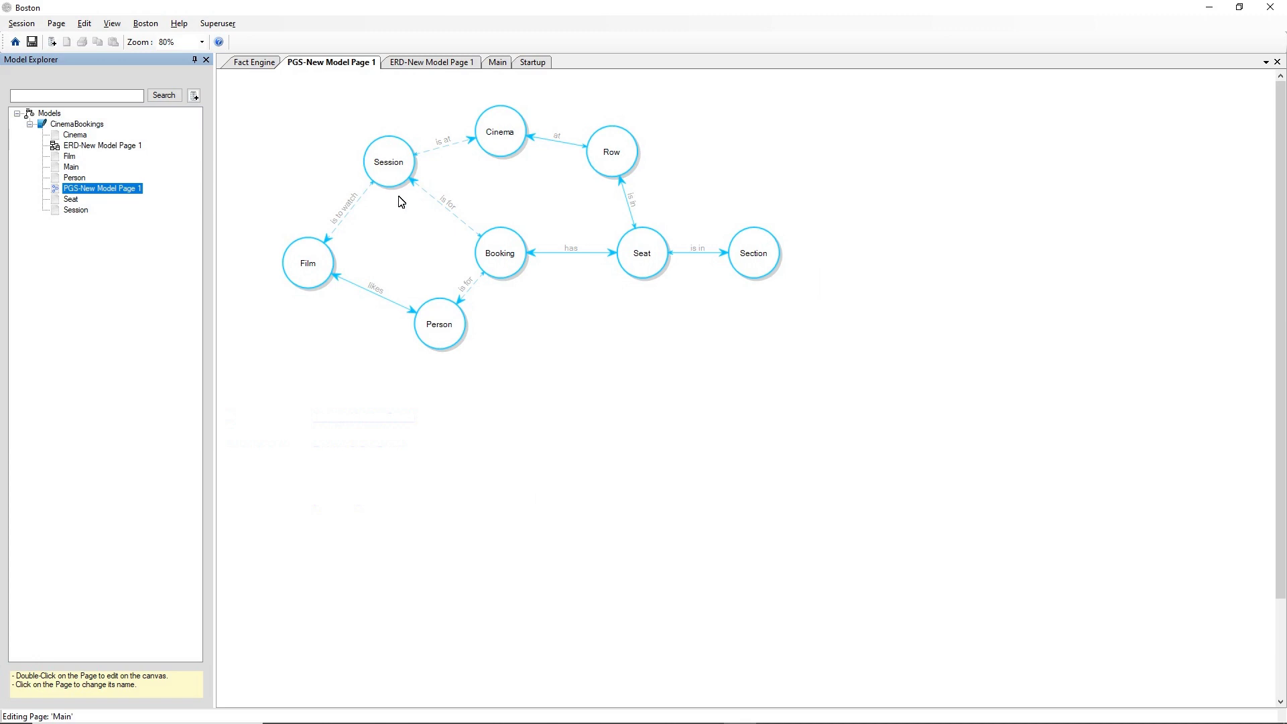
double_click(115, 145)
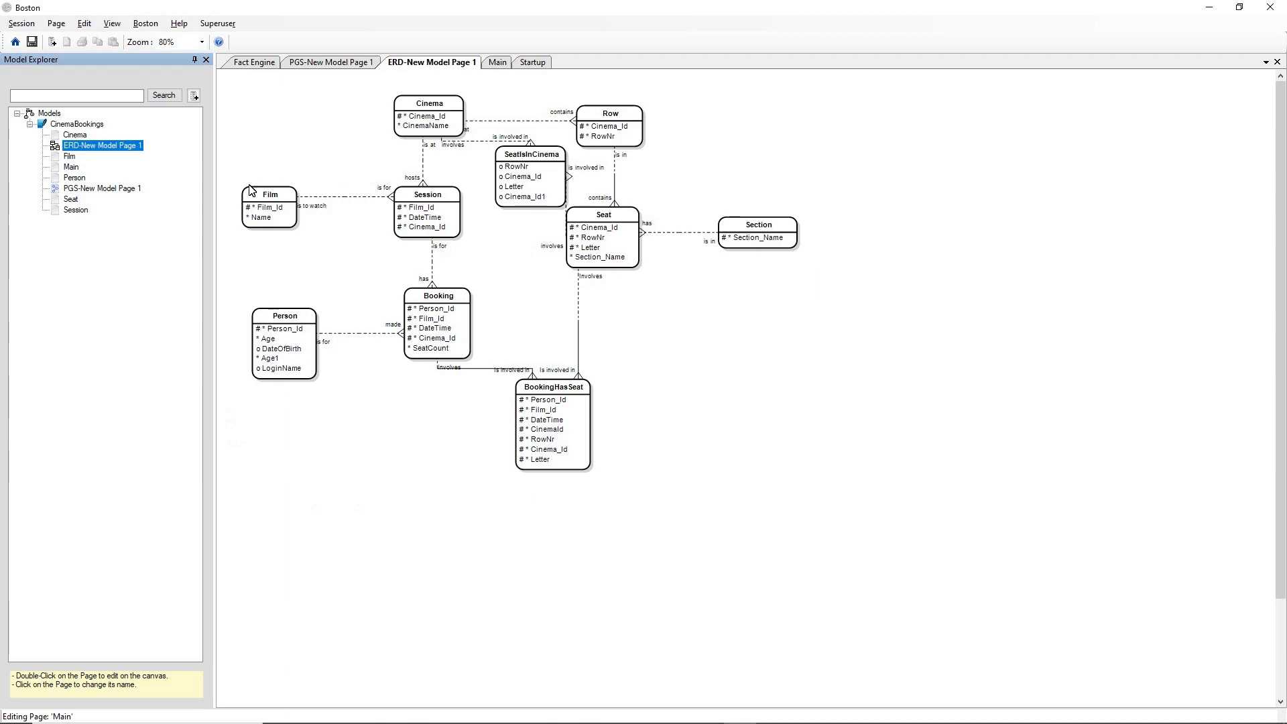
double_click(71, 168)
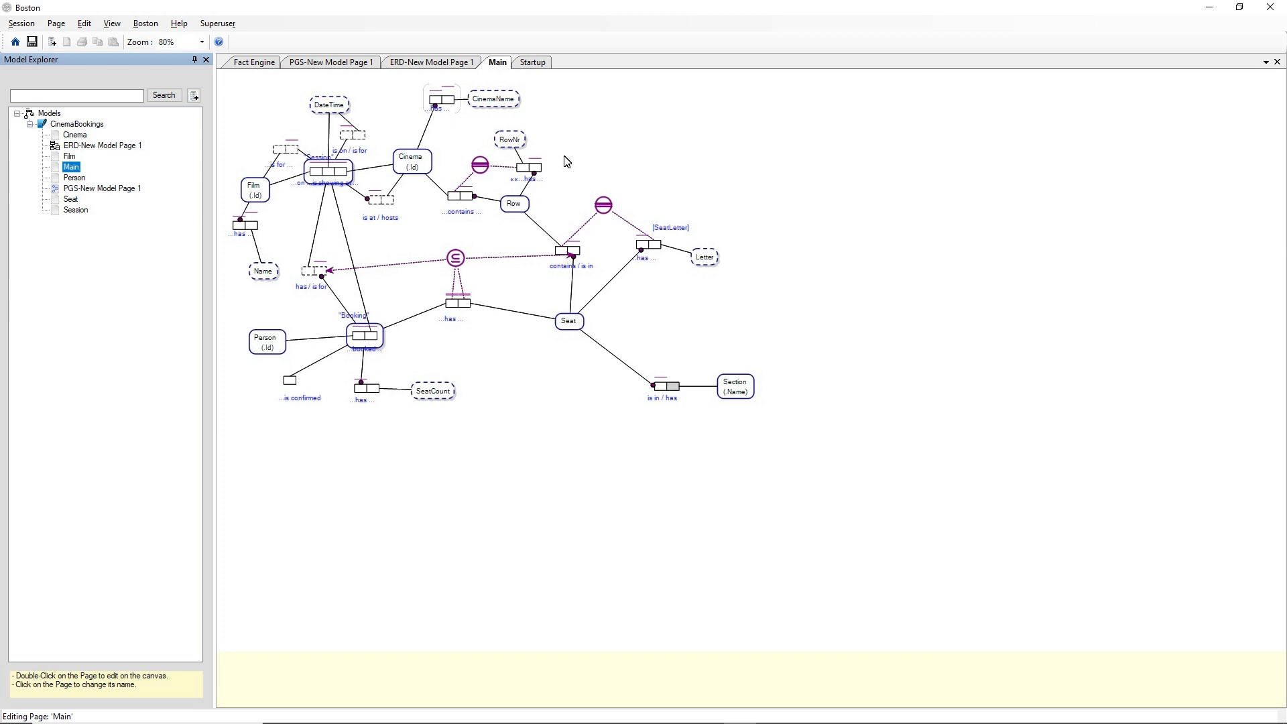
left_click(327, 65)
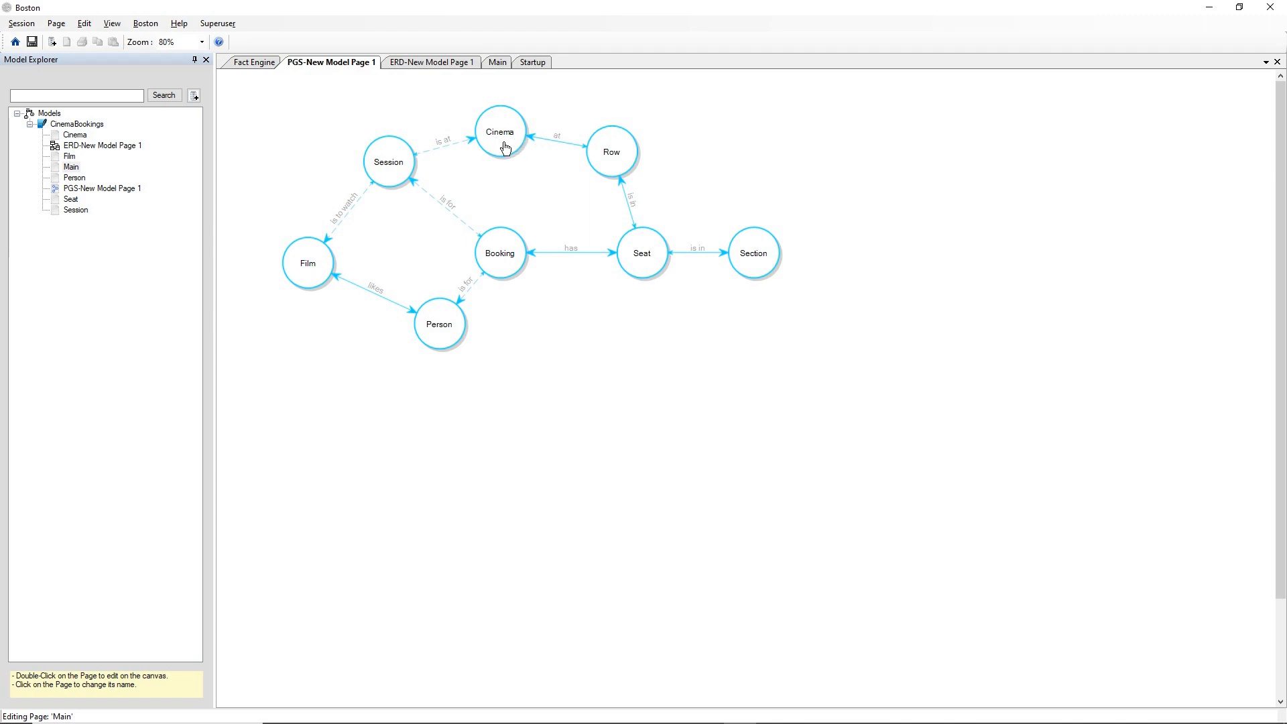
left_click(435, 64)
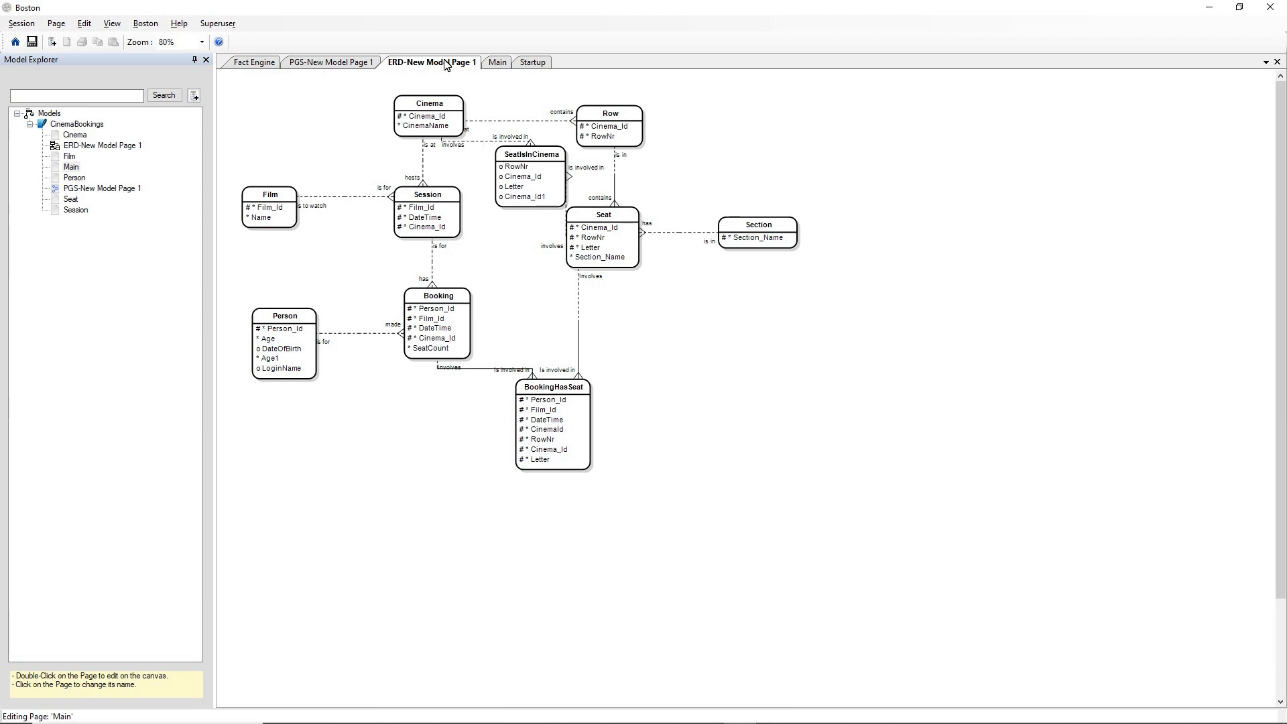
left_click(495, 62)
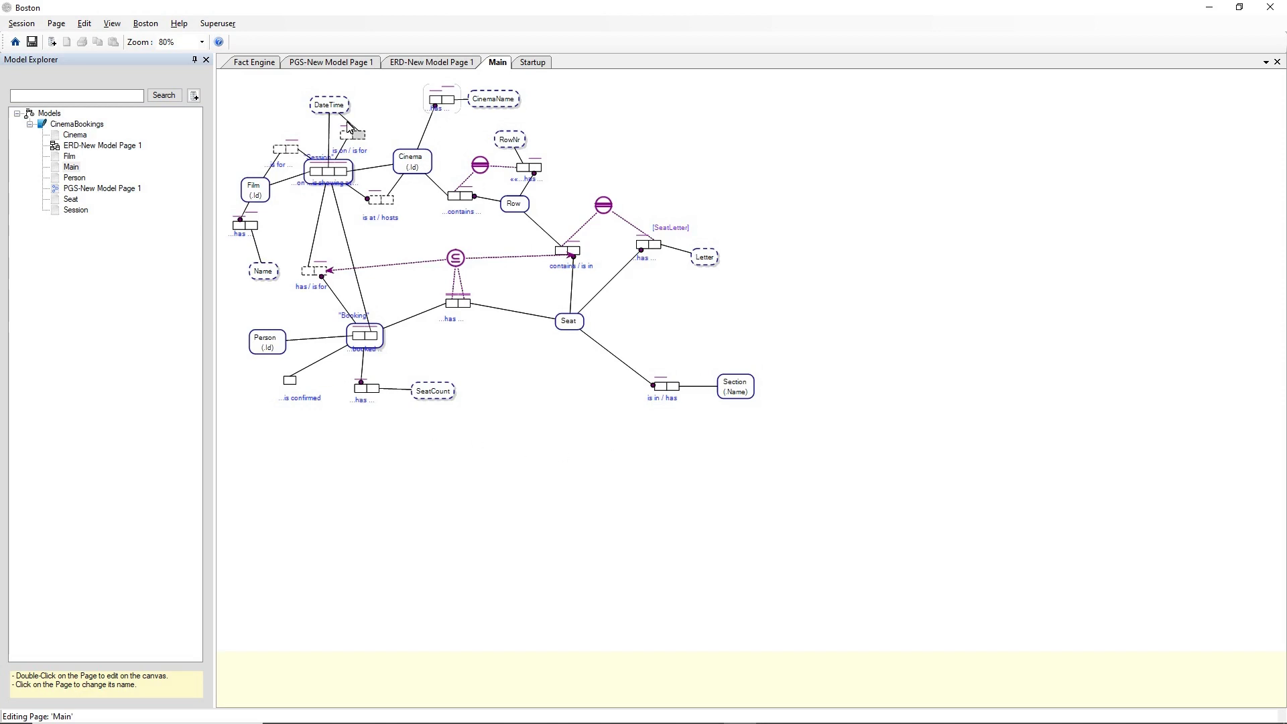
left_click(353, 63)
left_click_drag(353, 63, 755, 377)
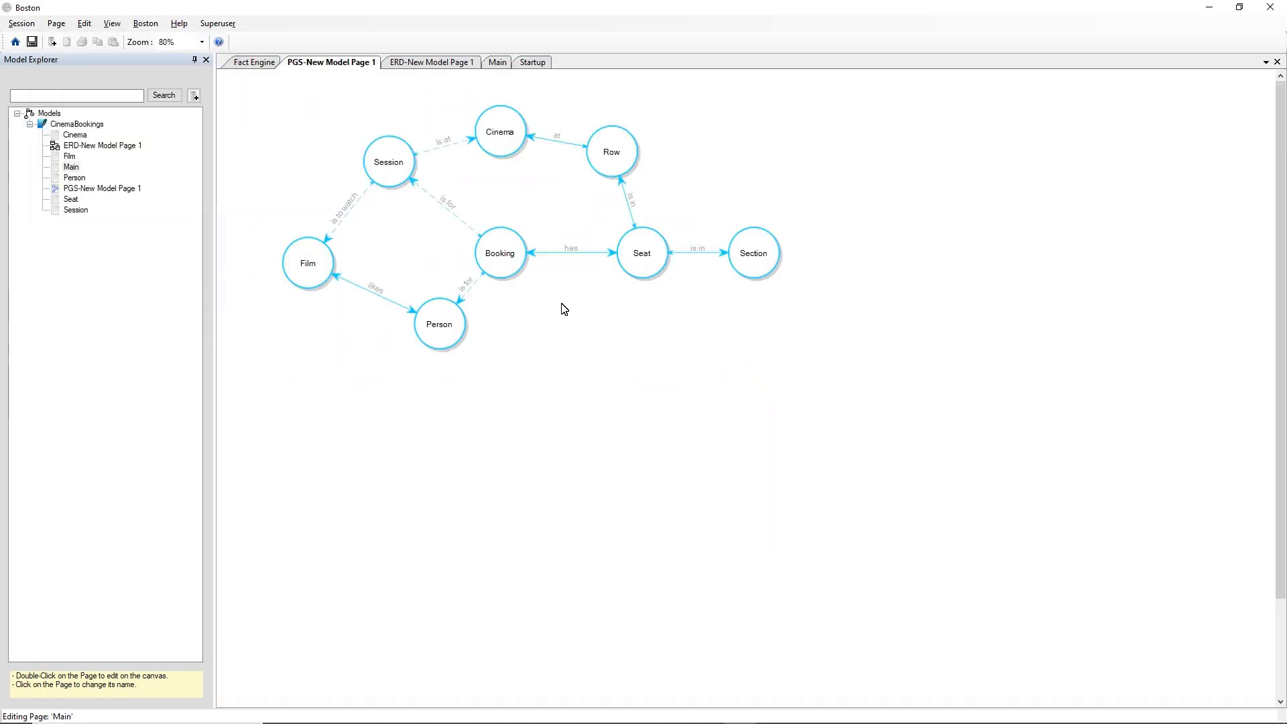
left_click(432, 62)
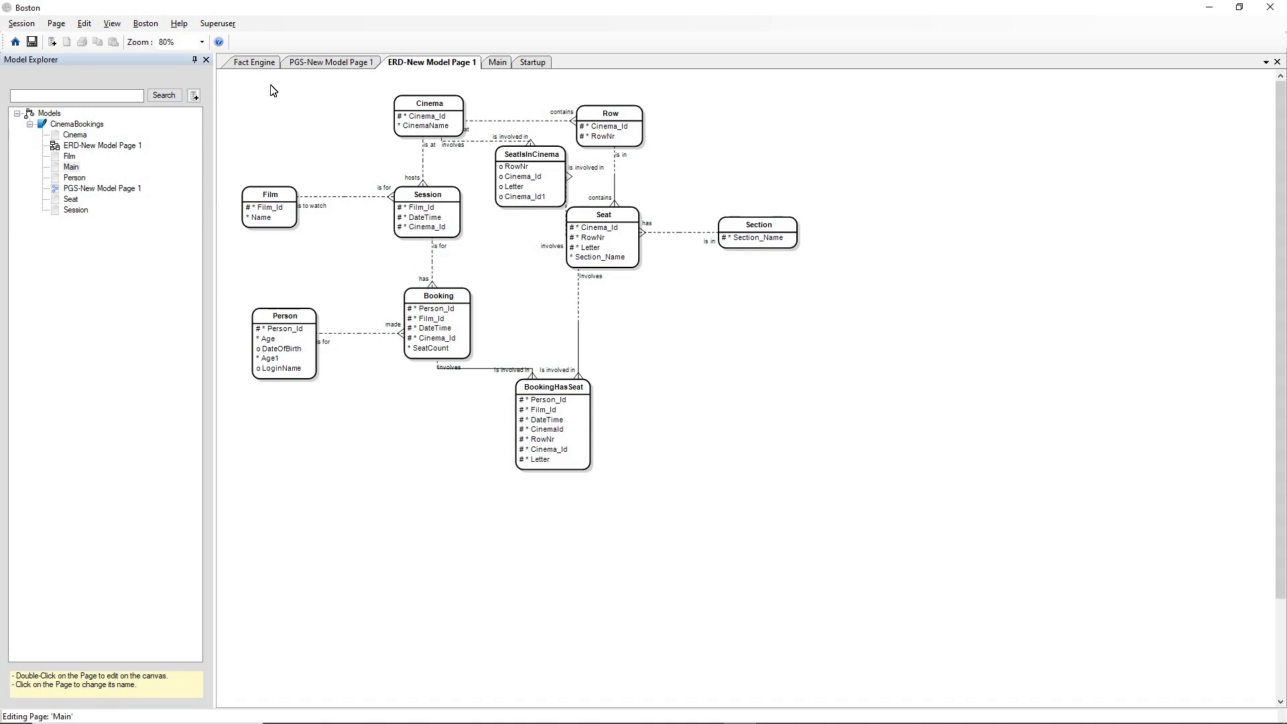
- Run the natural-language question "What movies are showing at the Great Western Cinema today" in Fact Engine
left_click(266, 64)
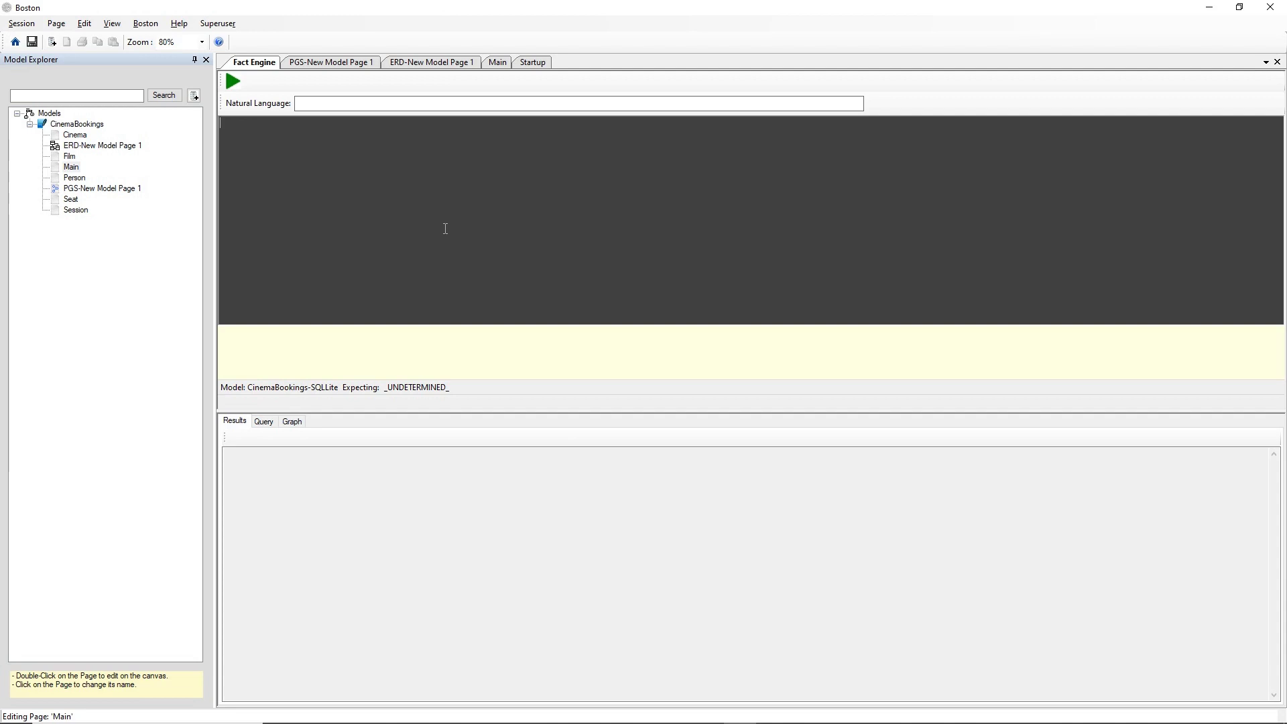
left_click(429, 106)
type("What movies are showing at T")
type("he Great ")
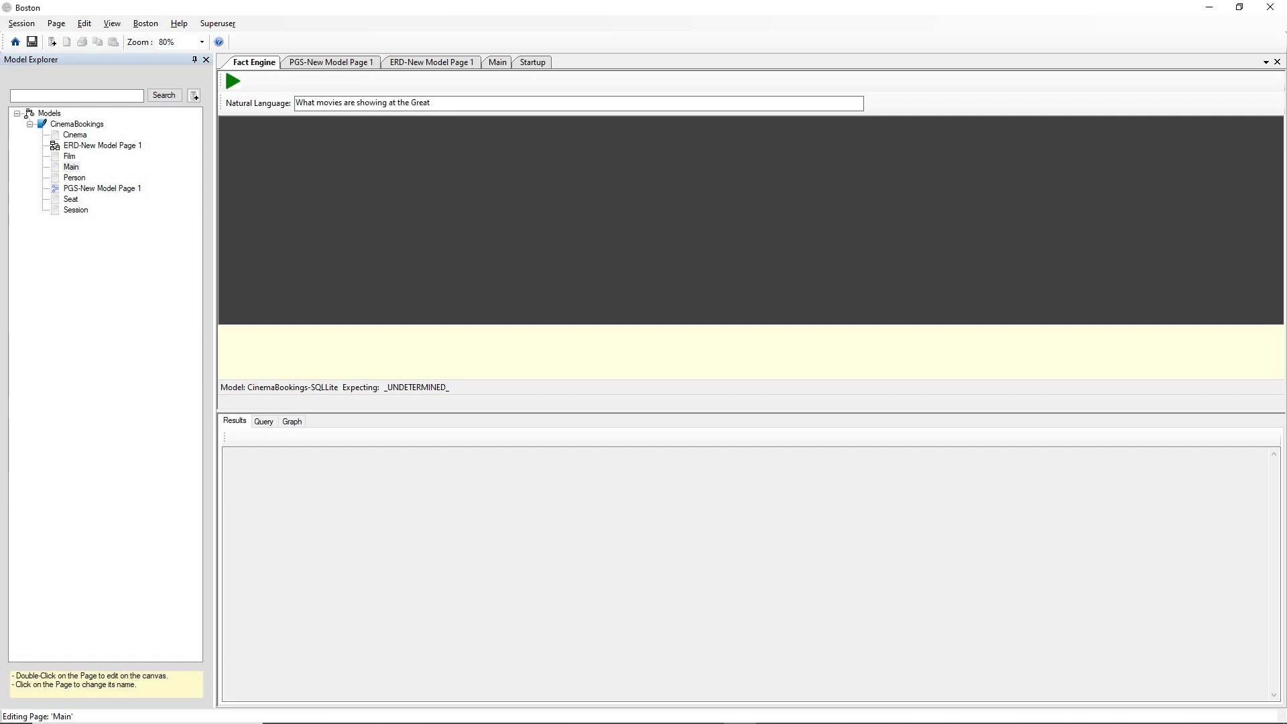
type("Western Cinema today")
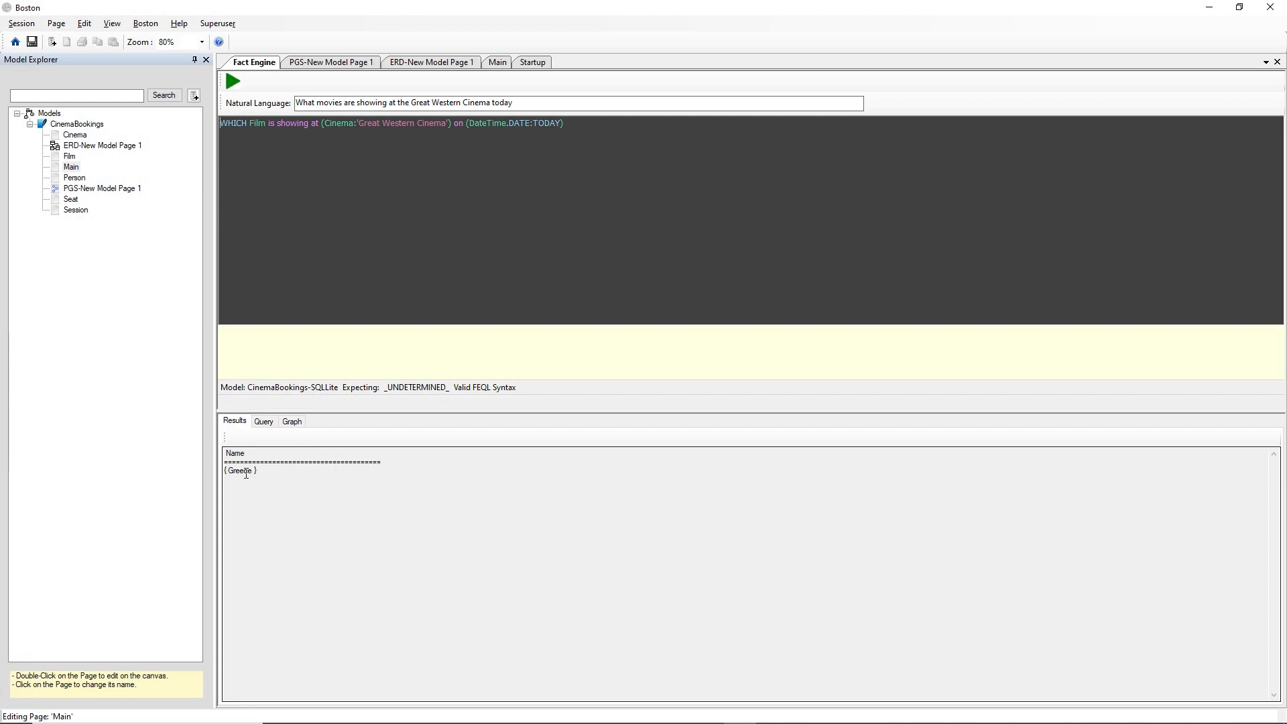
- Inspect the SQL generated for the movies question, execute it and return to its results
left_click(265, 422)
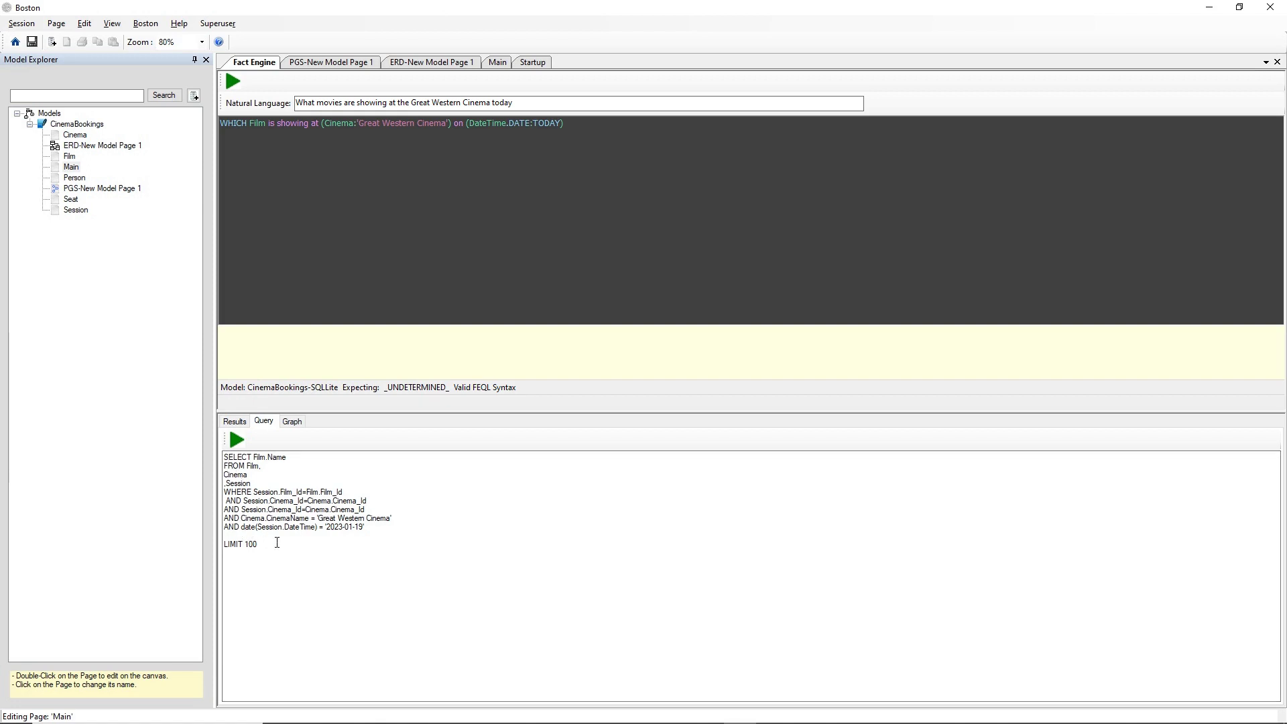
left_click(236, 439)
left_click(235, 422)
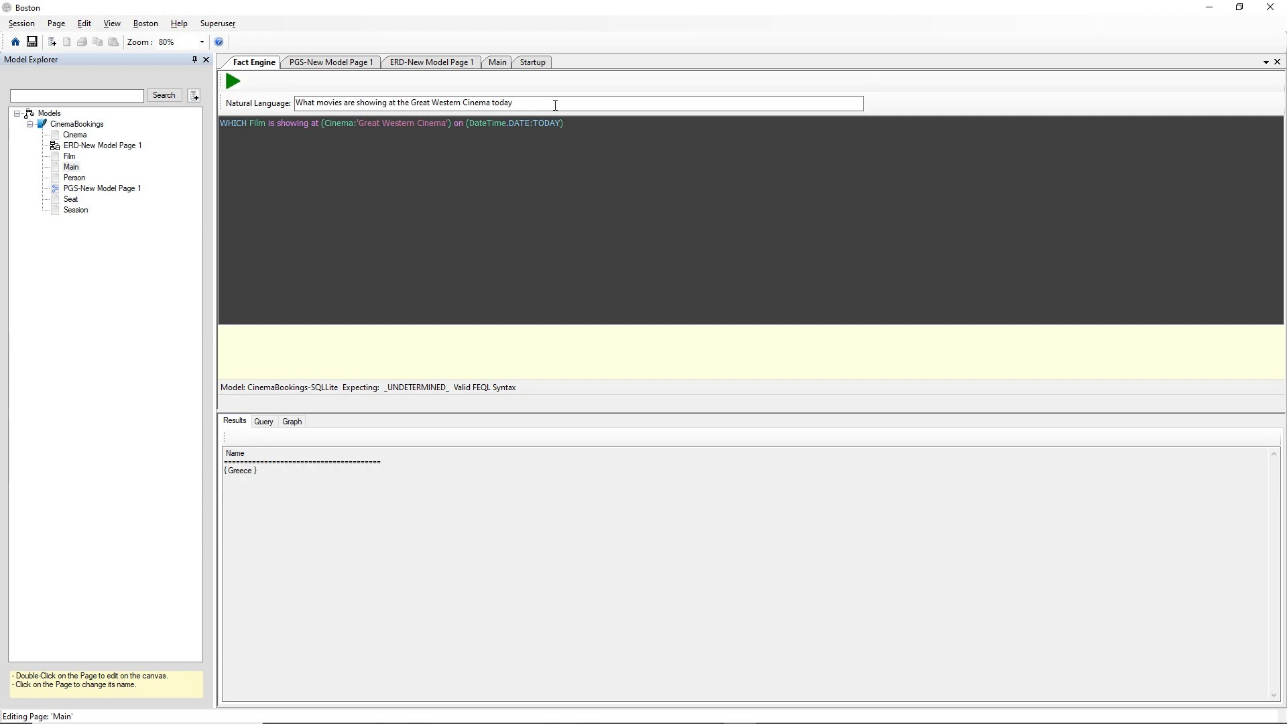
- Replace the question with "What time is Greece showing at the Great Western Cinema today" and run it
left_click_drag(513, 103, 297, 105)
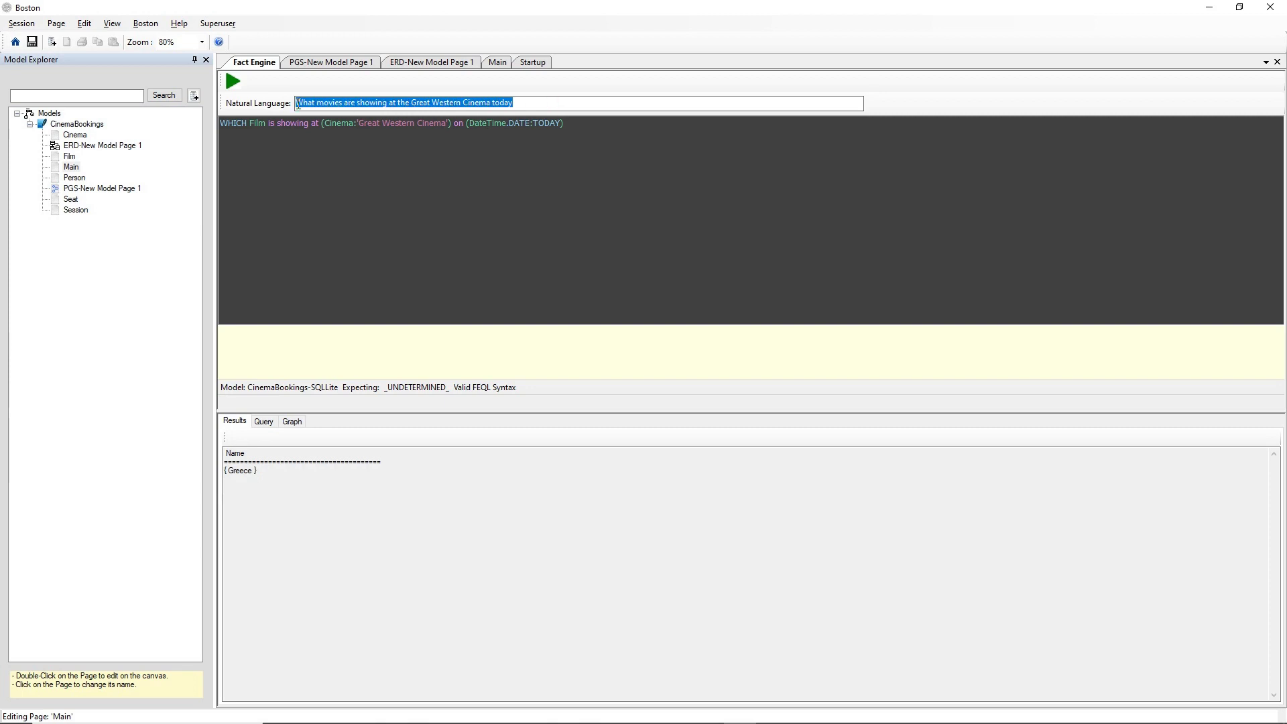
type("What time ")
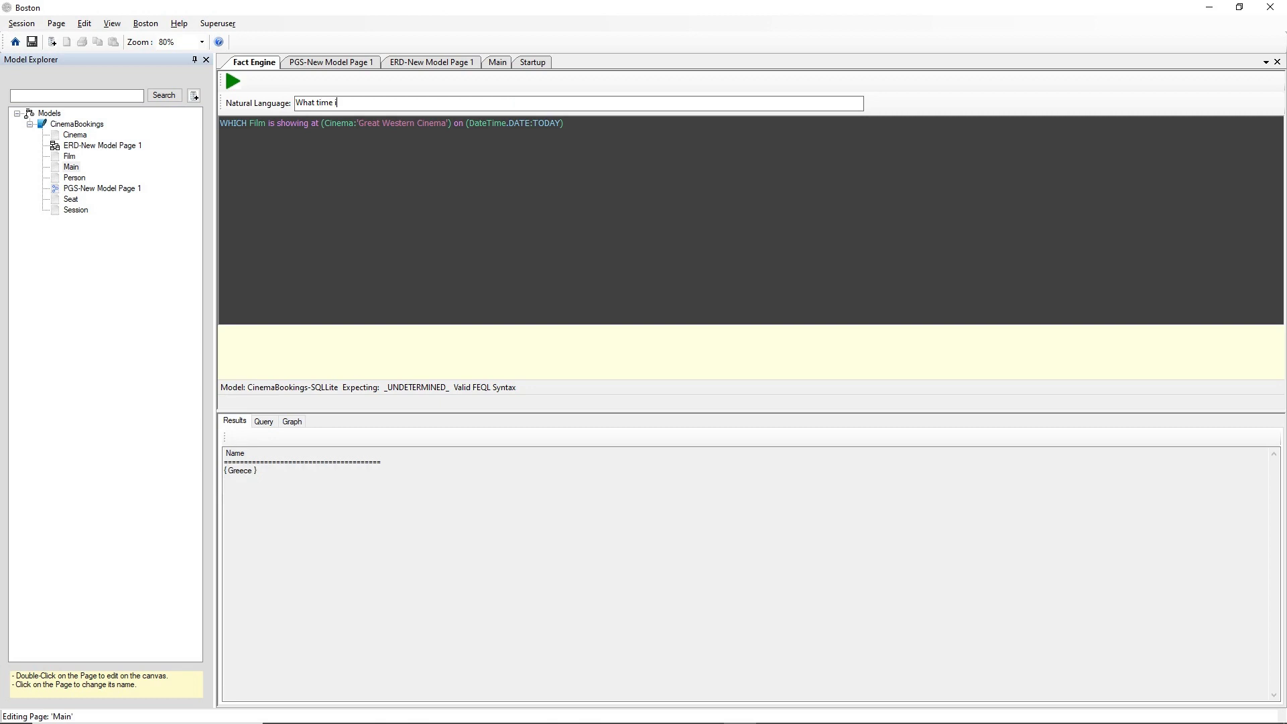
type("is Greece showing at the Great Wester")
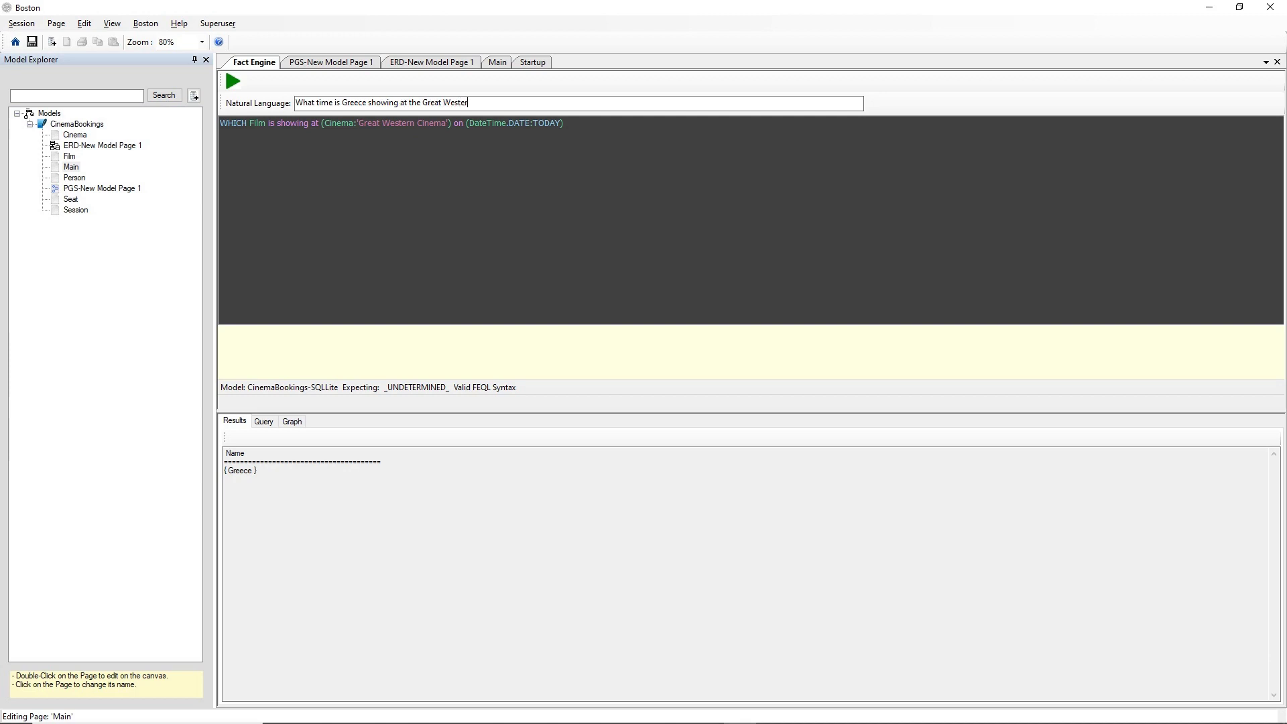
type("n Cinema today")
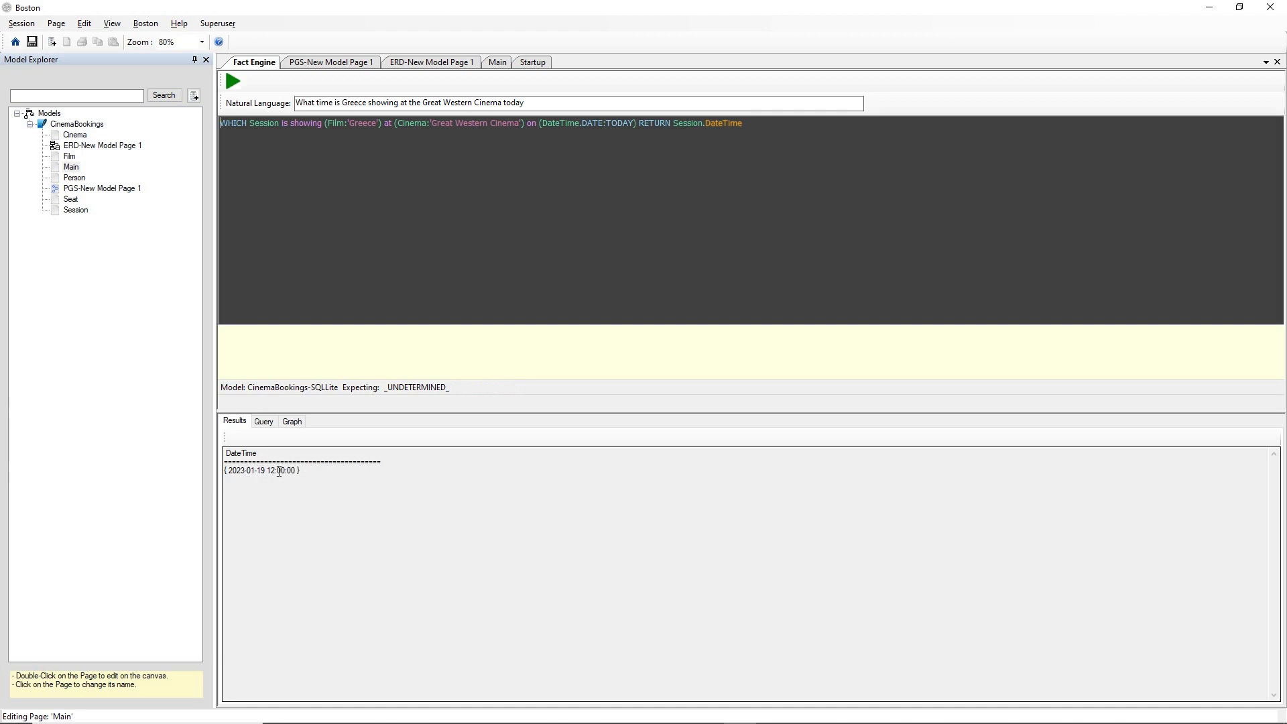
- Execute the SQL generated for the Greece session time question, check its results and examine the query text again
left_click(265, 421)
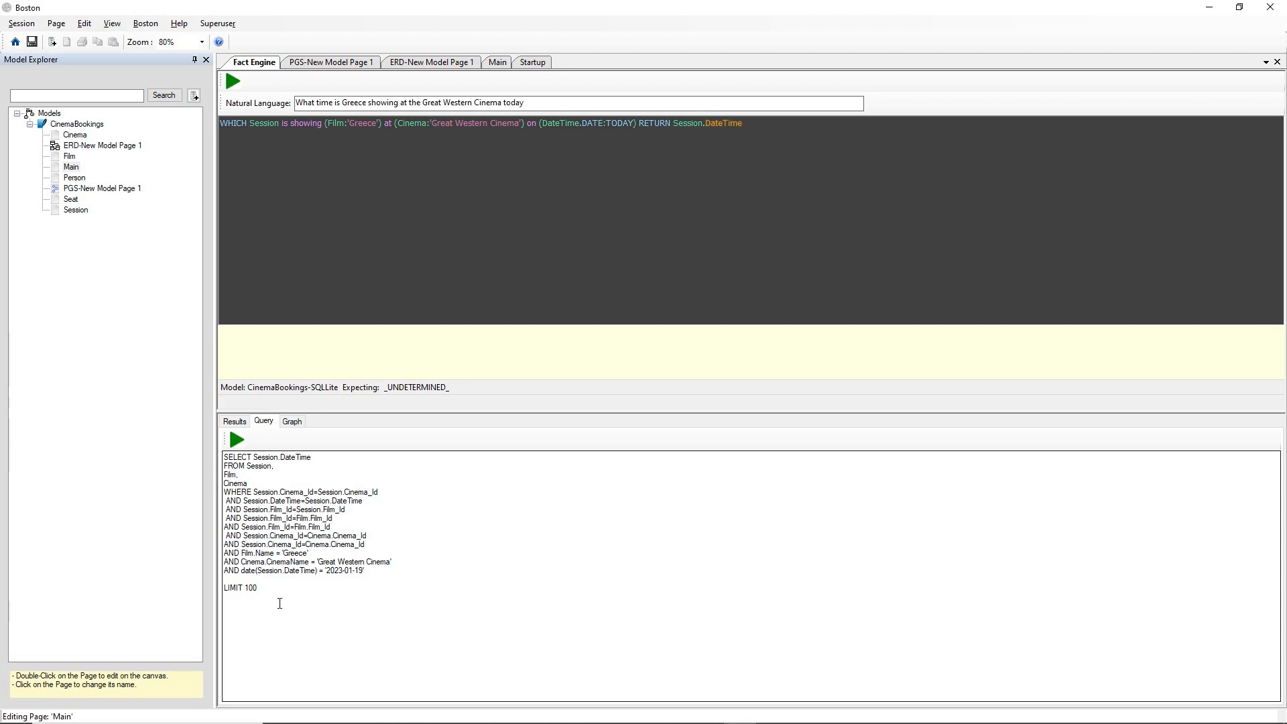
left_click(237, 440)
left_click(243, 423)
left_click(264, 423)
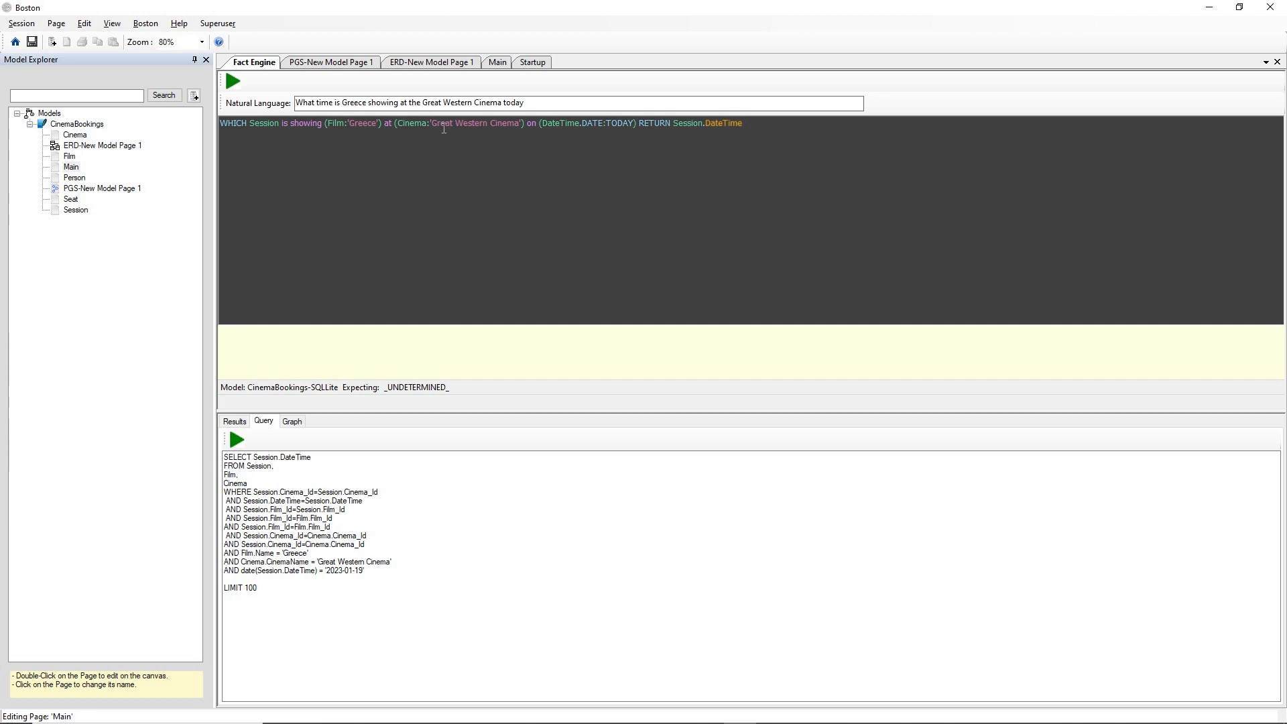
left_click(301, 574)
- Run the new question "What seats are available at the Great Western Cinema to watch Greece today at 12pm"
left_click_drag(546, 103, 297, 105)
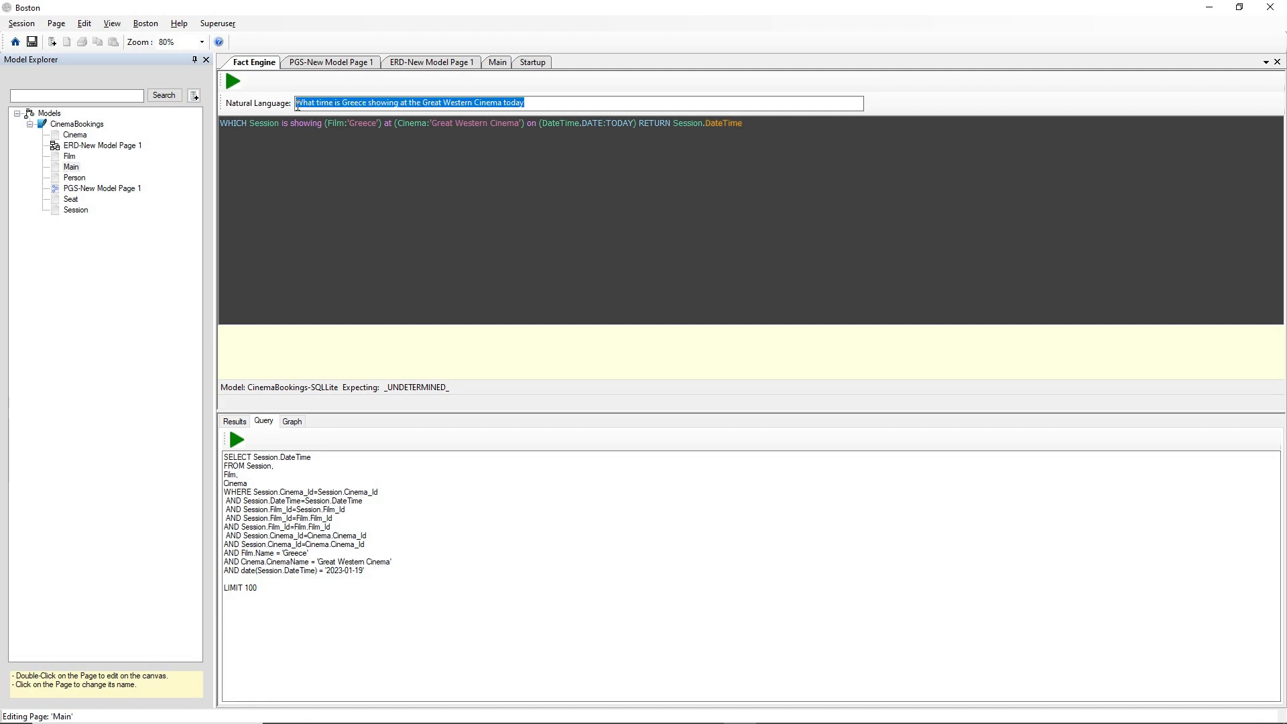
type("What seat")
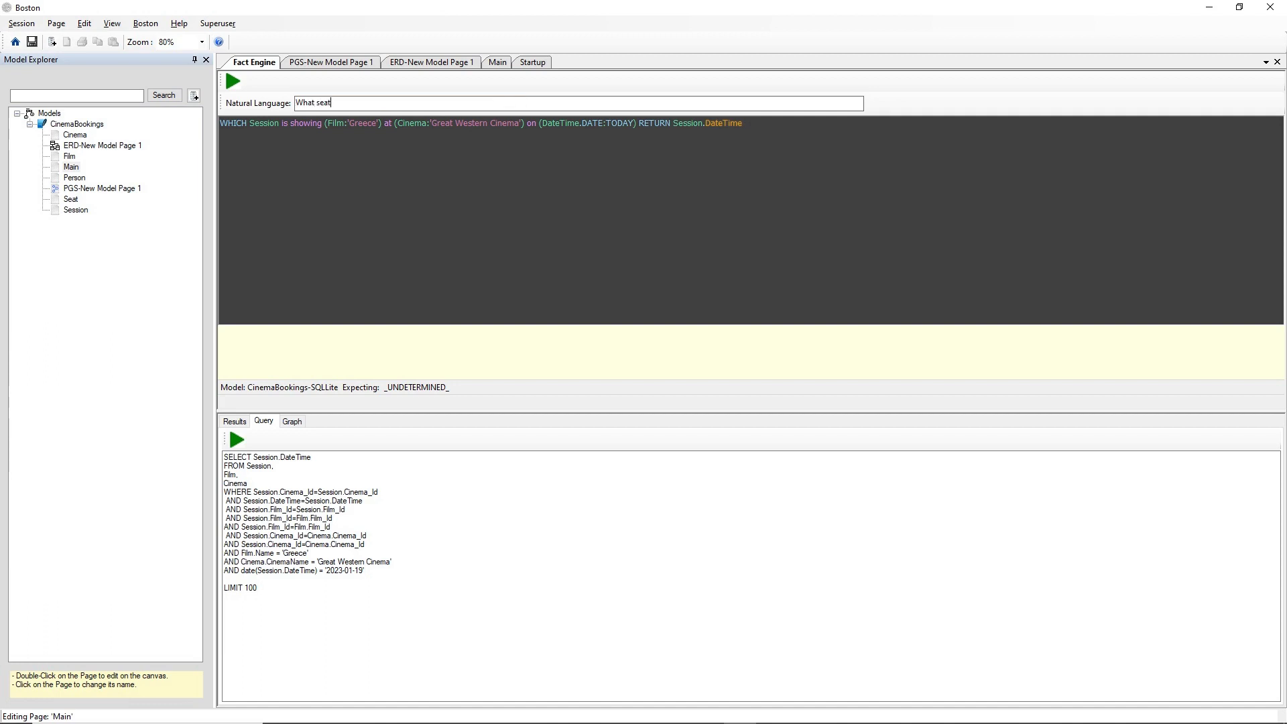
type("s are available at the Great Western ")
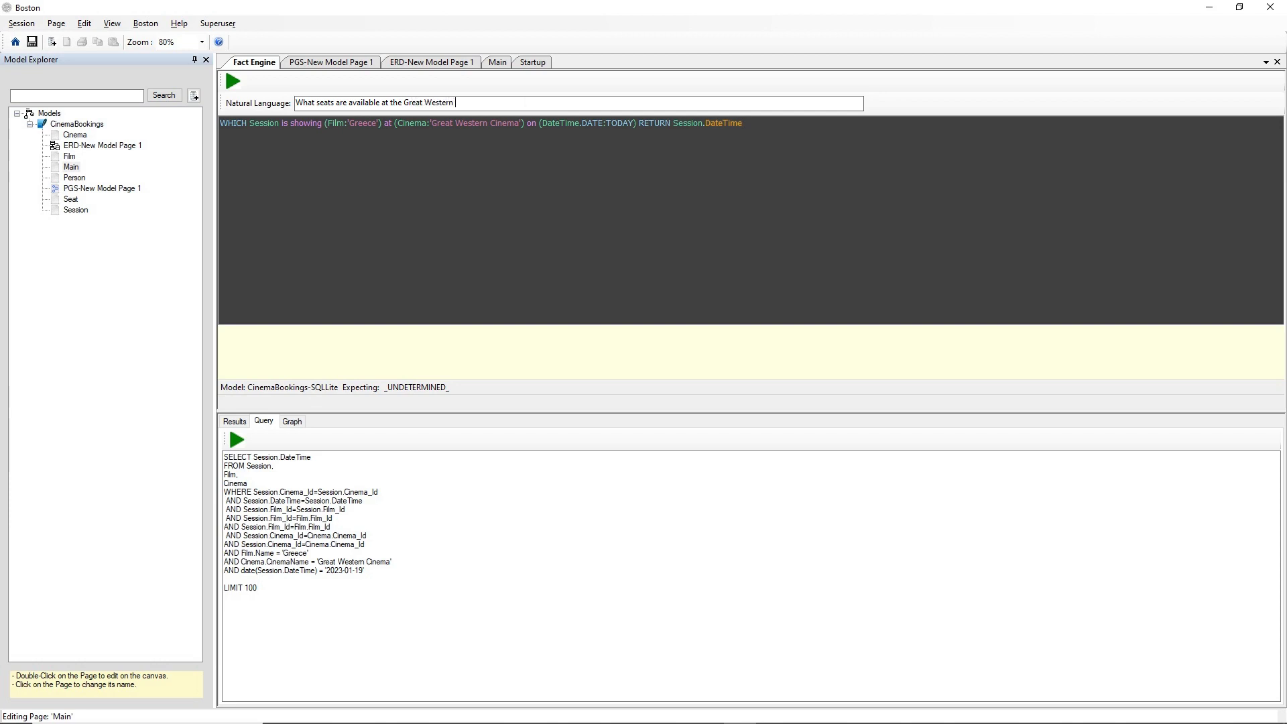
type("Cinema to watch Greece today at ")
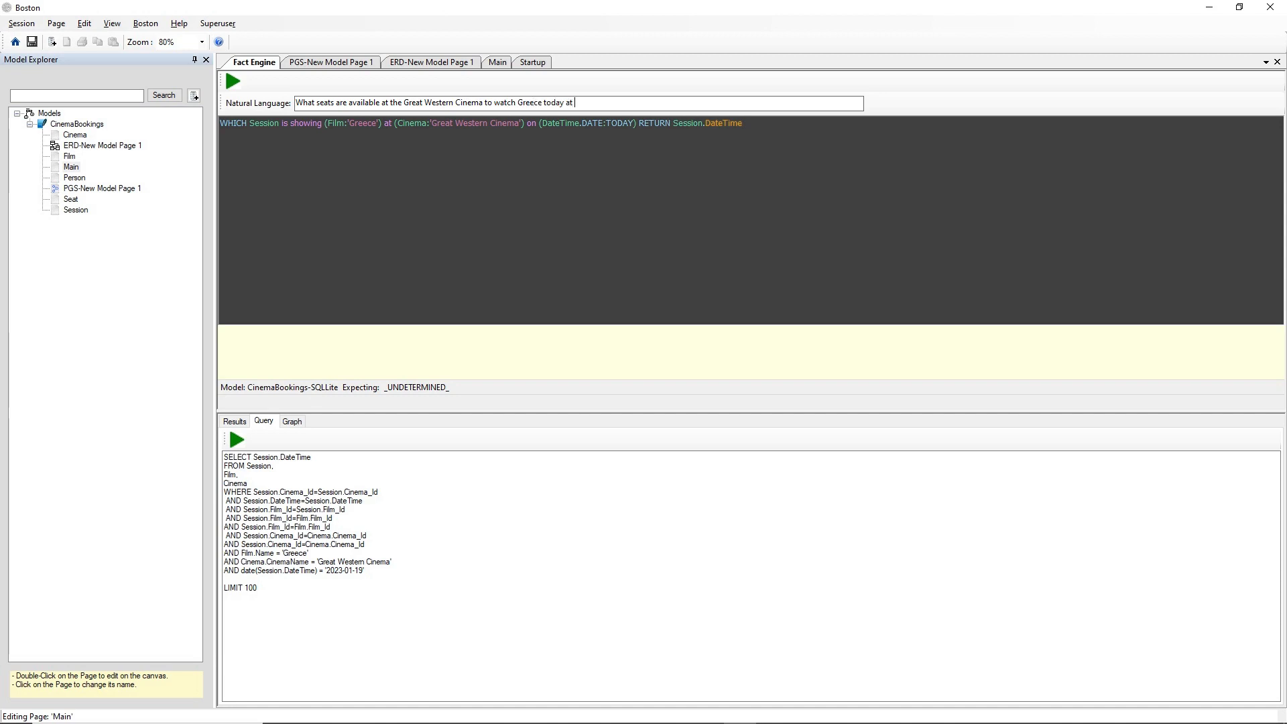
type("12pm")
key("Return")
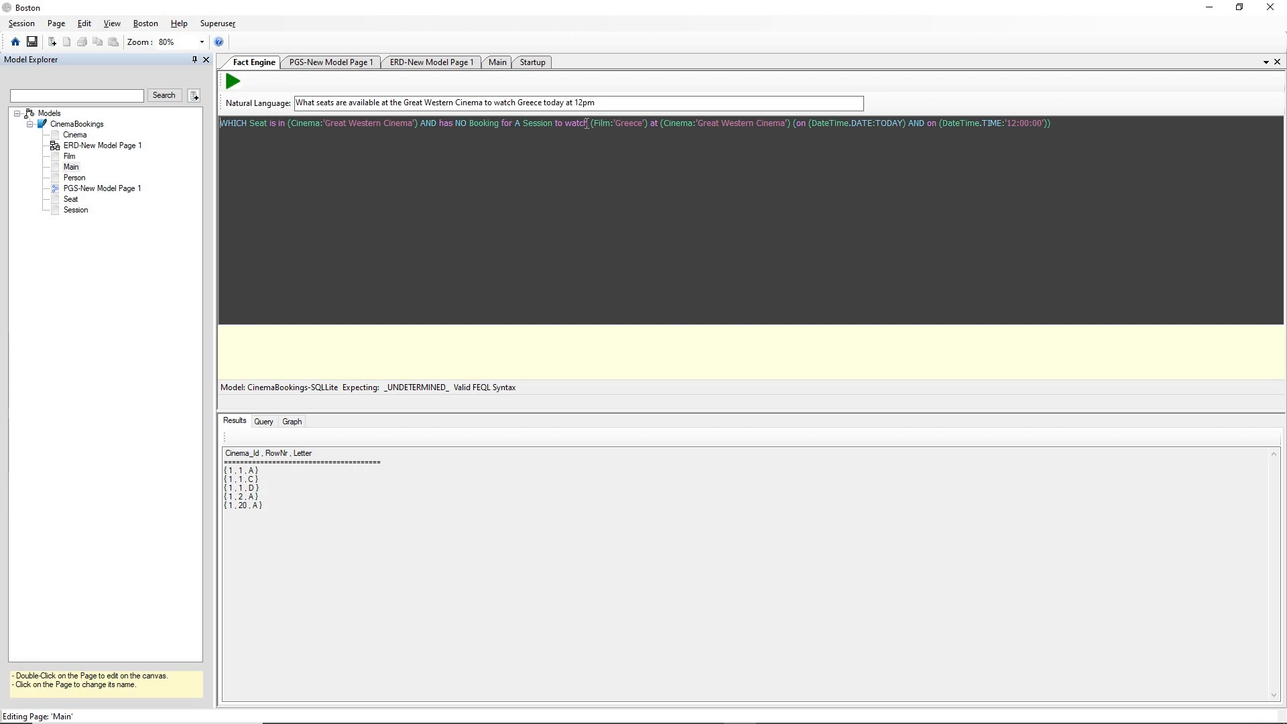
- Examine the available seats and the full generated SQL, and check the question against the property graph page
left_click(242, 487)
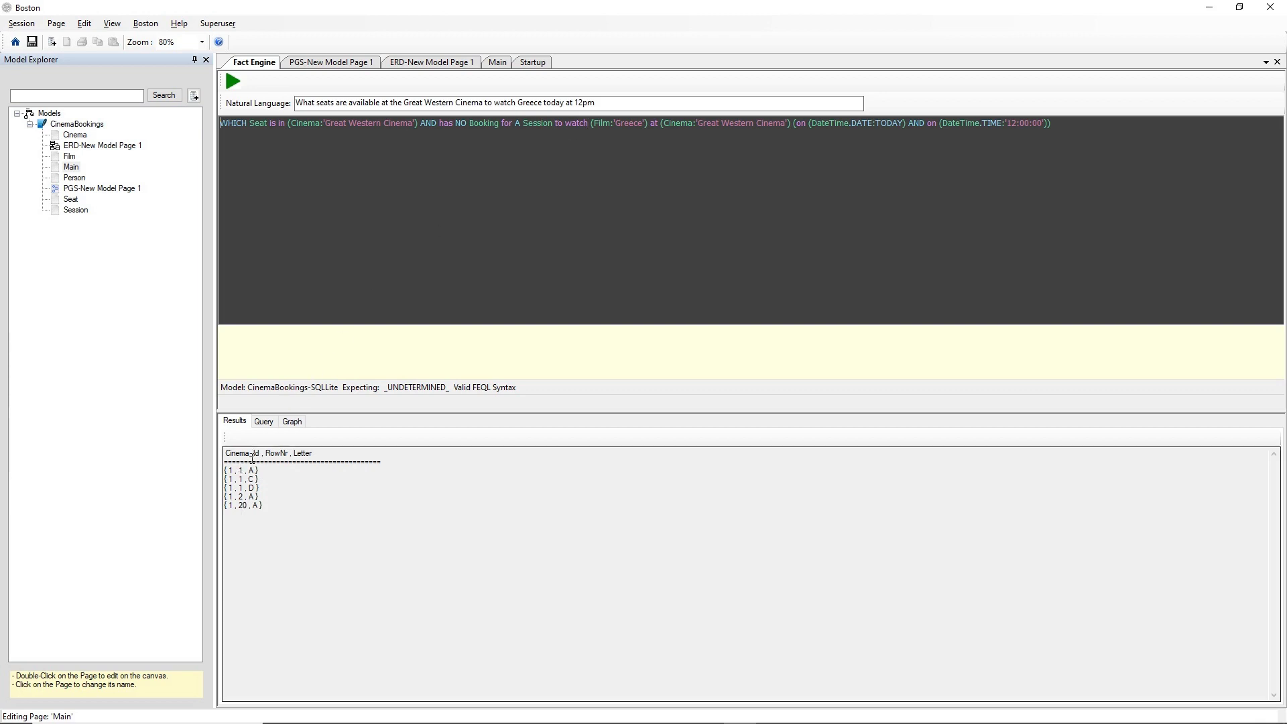
left_click(265, 424)
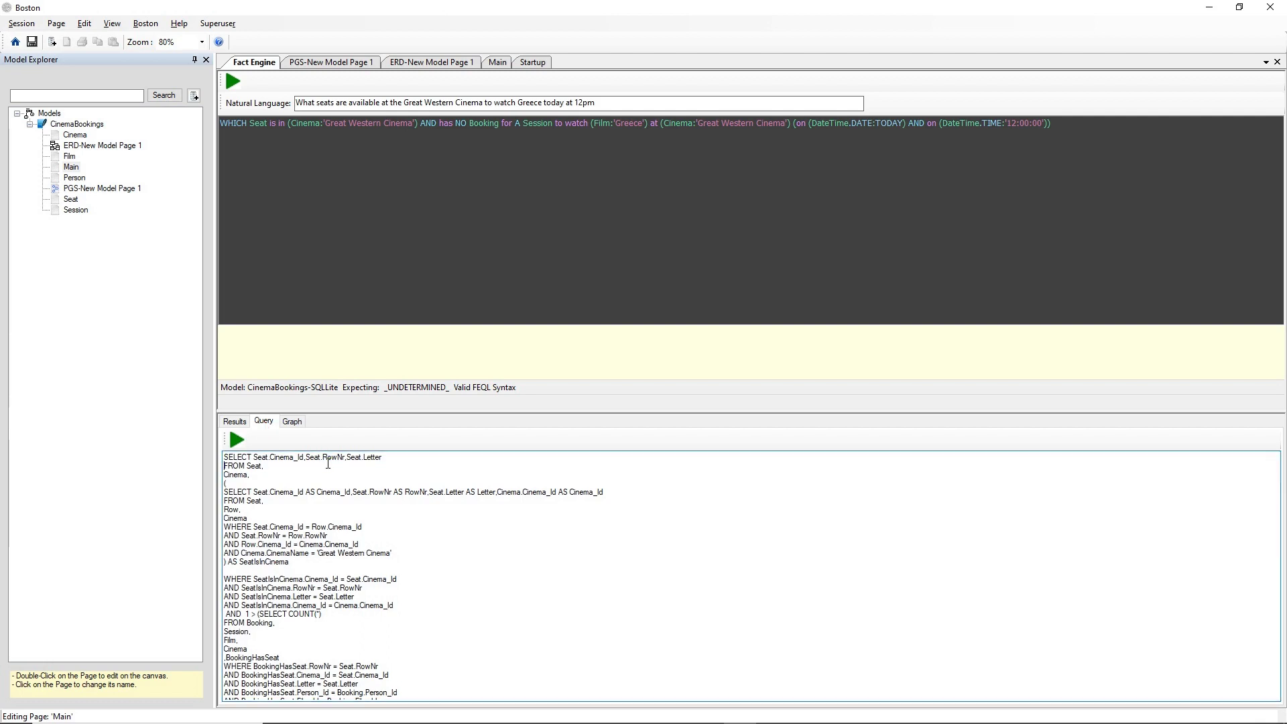
scroll(328, 464, "down", 6)
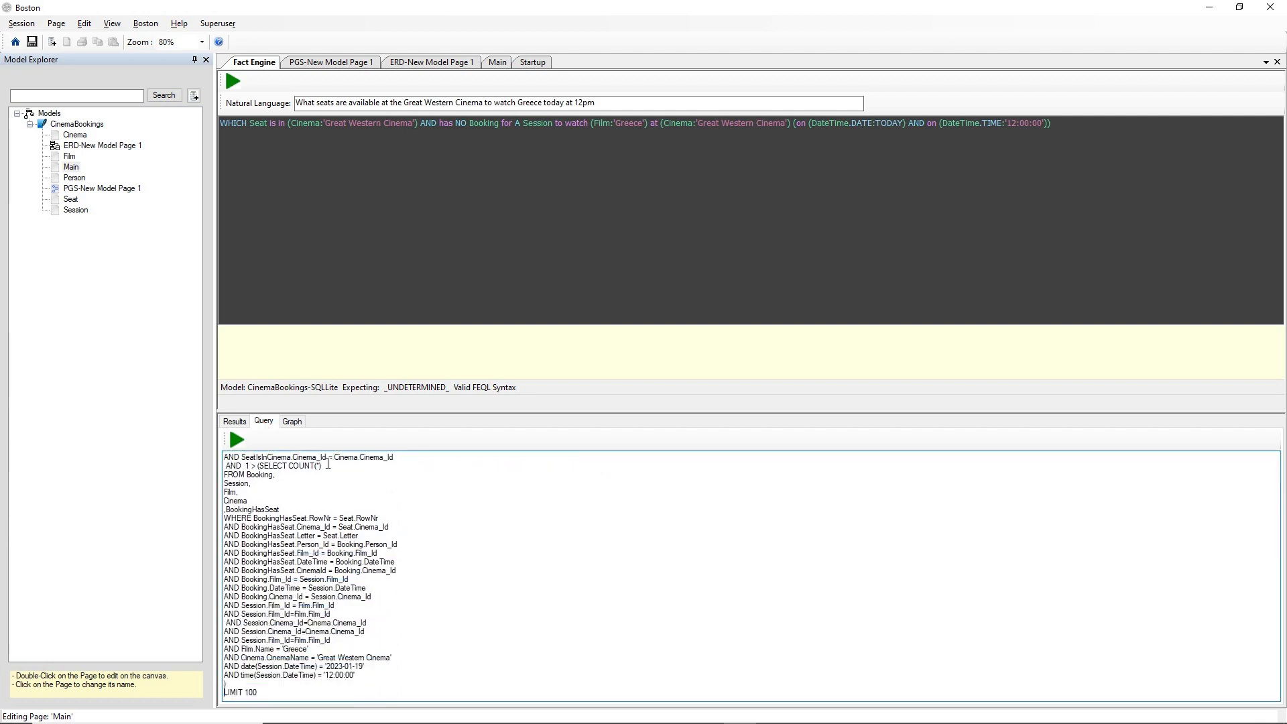
scroll(328, 463, "up", 6)
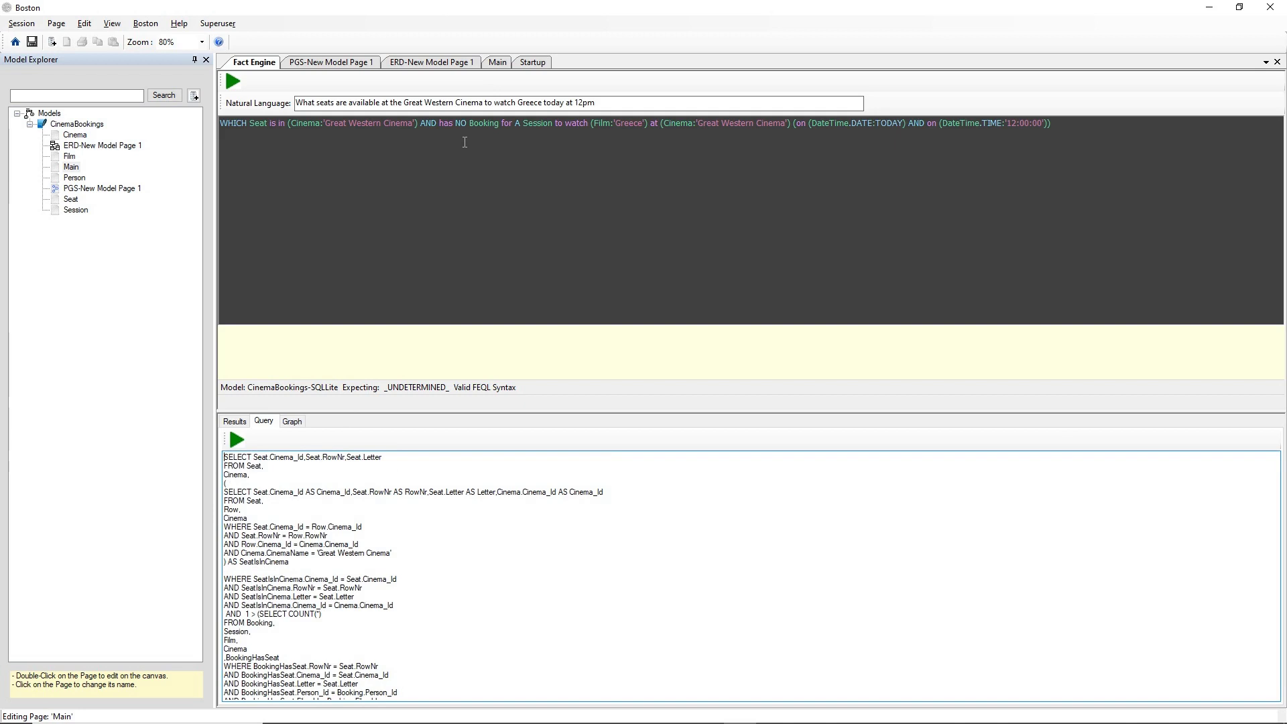
left_click(235, 422)
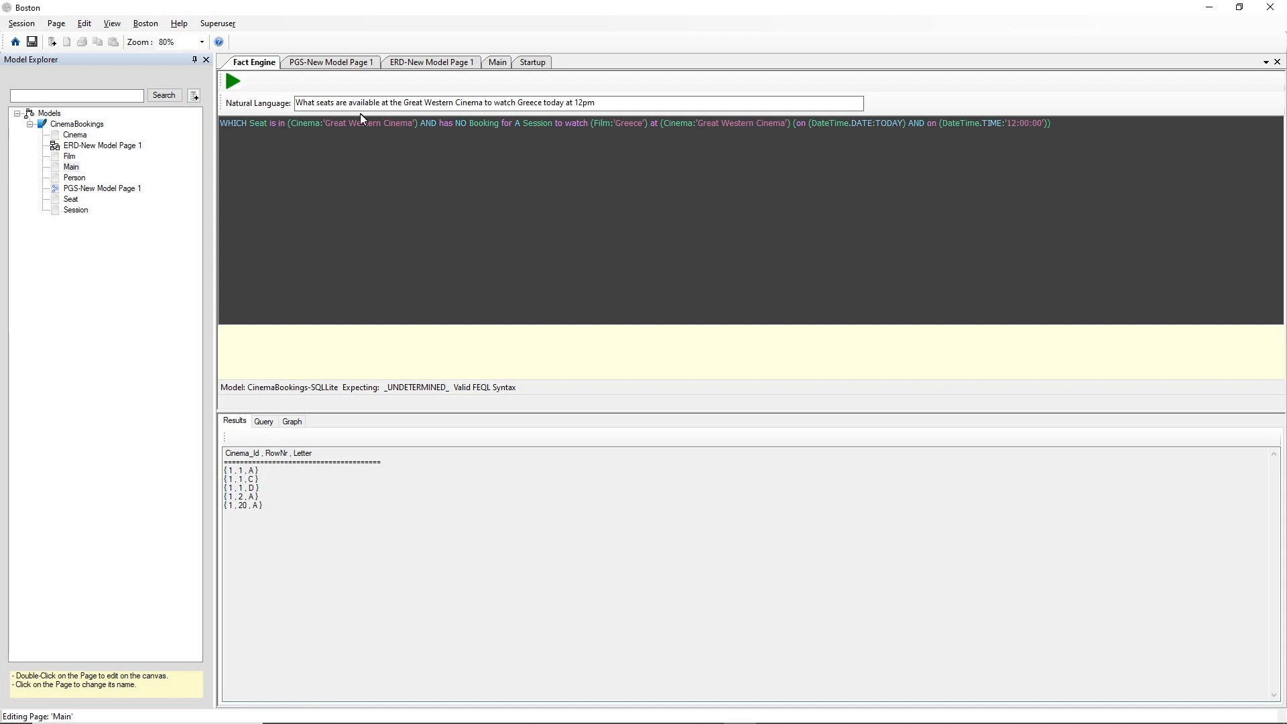
left_click(327, 67)
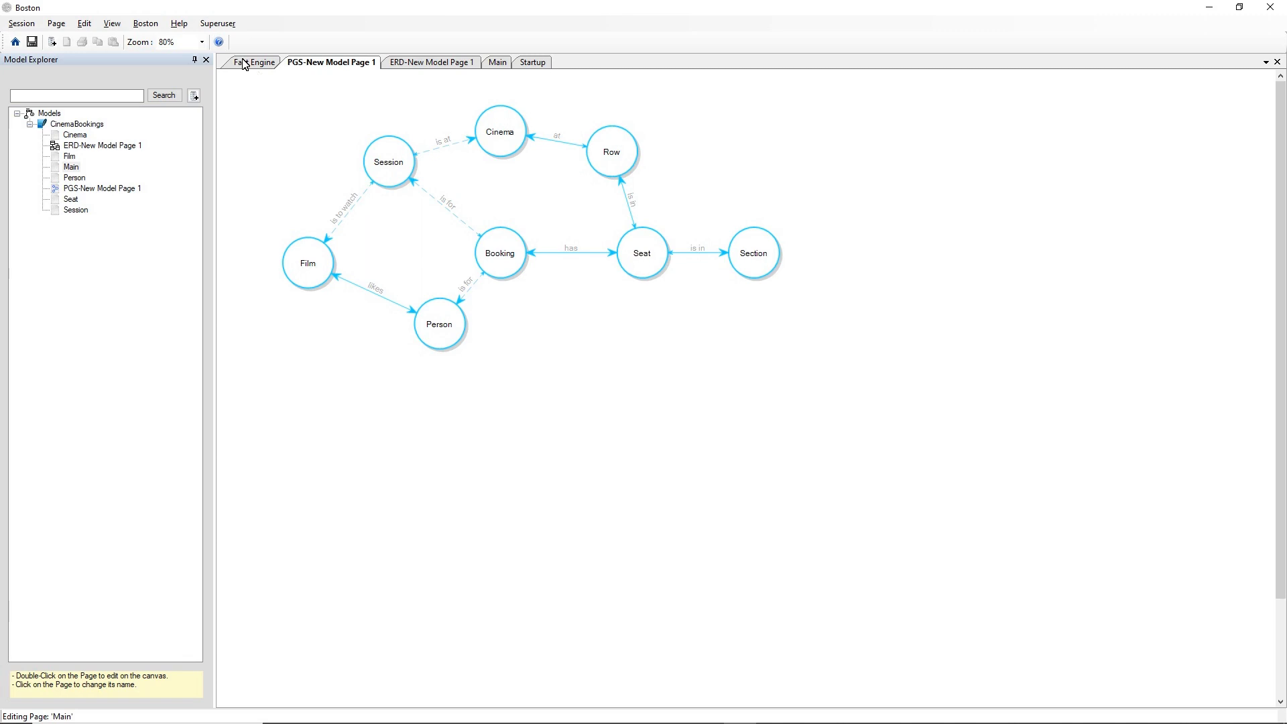
left_click(246, 63)
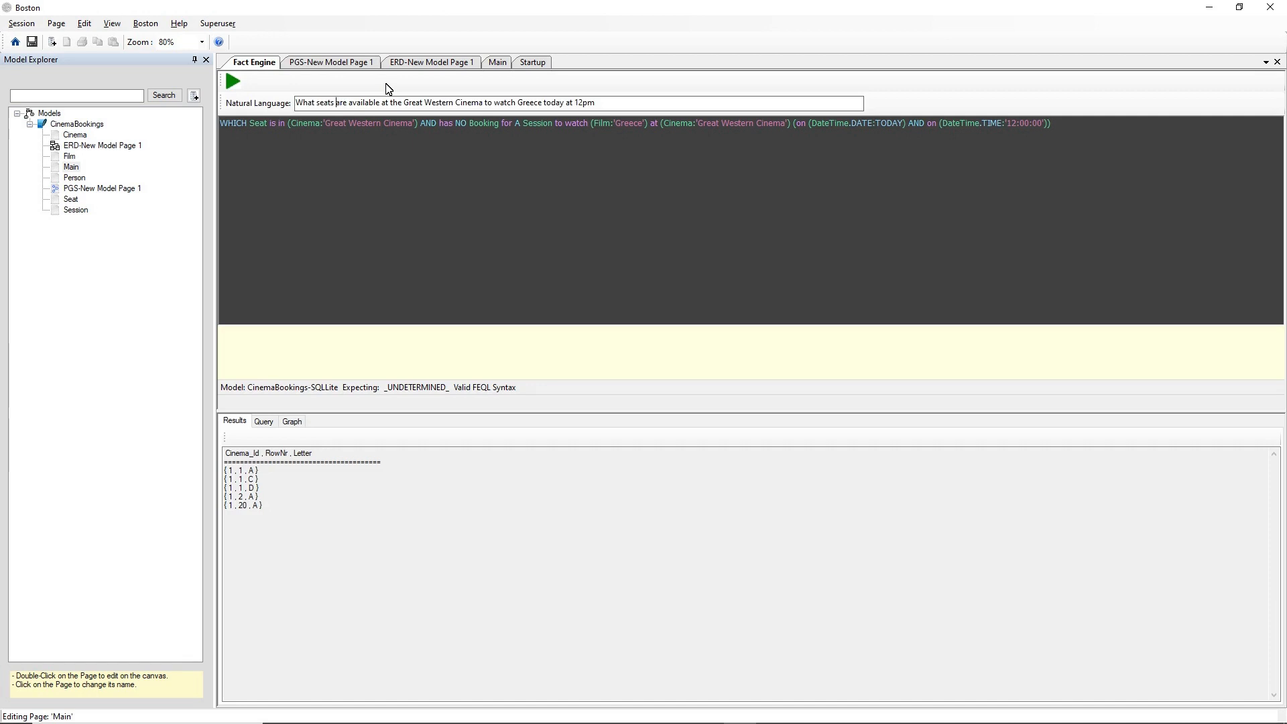
- Run the question "What seats in the Delux section at the Great Western Cinema is available to watch Greece today at 12pm"
key("shift+End")
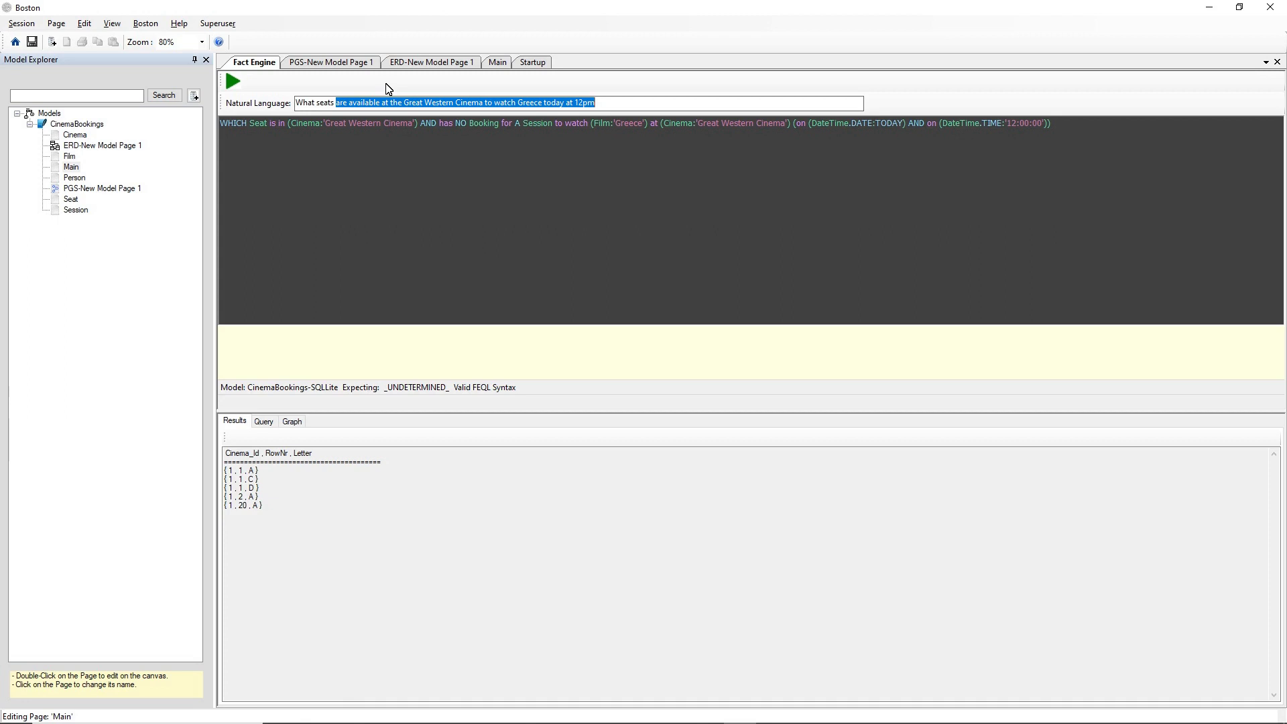
type("in the ")
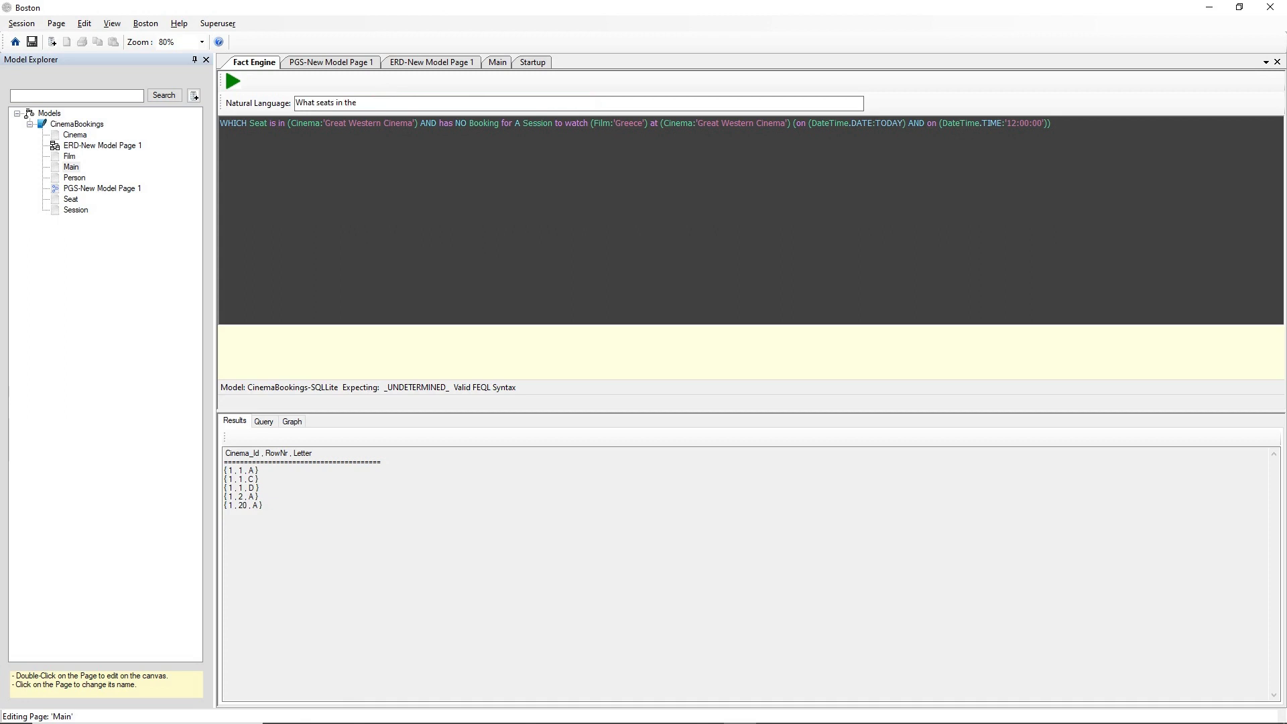
type("Delux section at the Gret")
key("BackSpace")
type("eat Western Cinema is available")
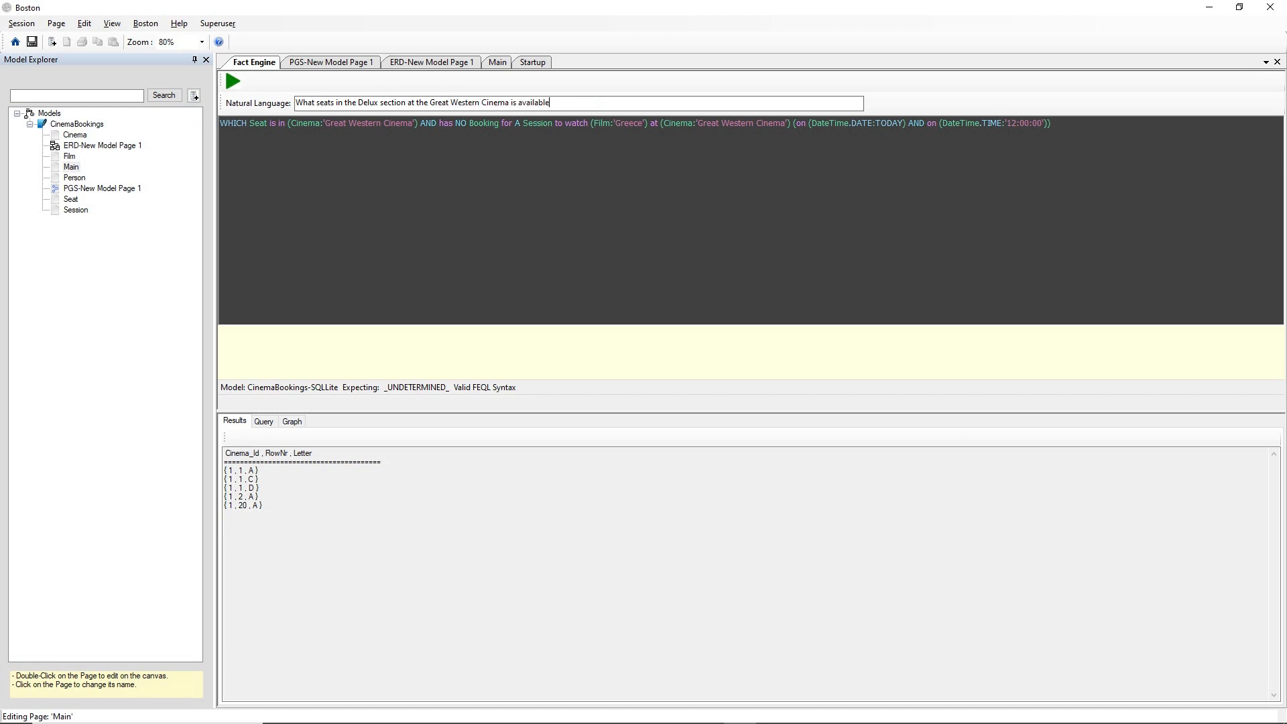
type(" to watch Greece today at 12pm")
key("Return")
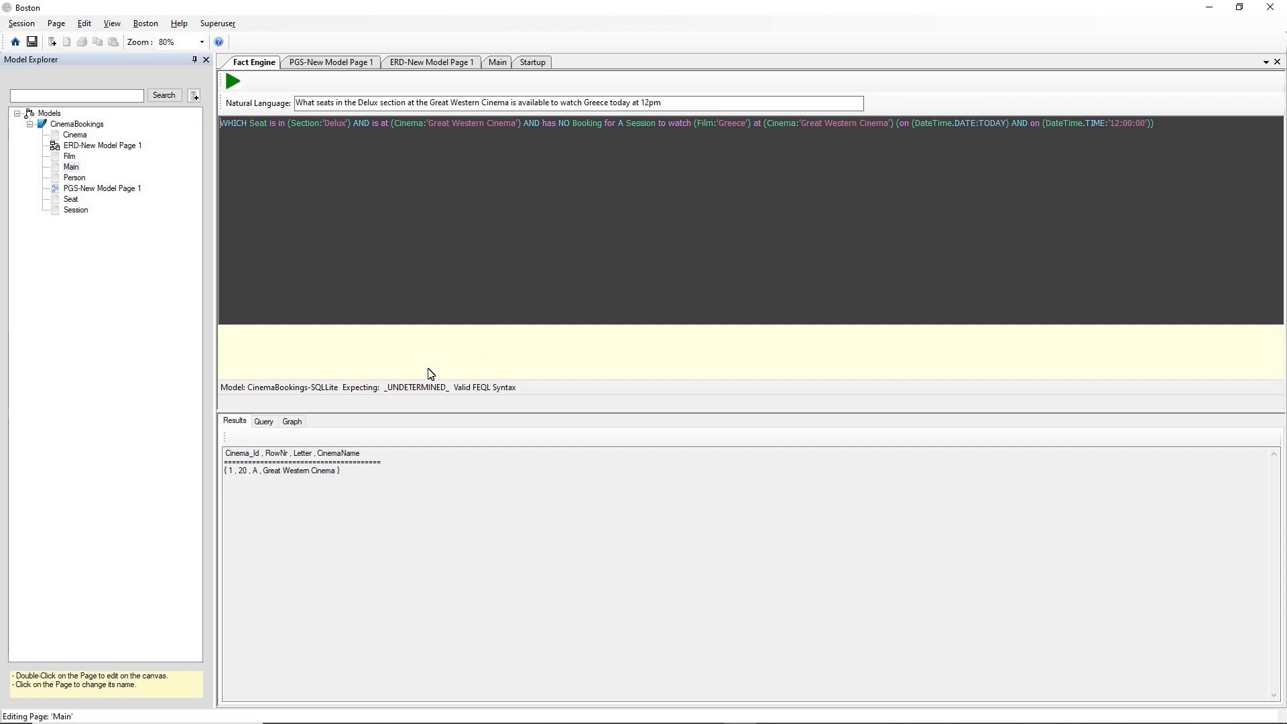
- Read through the full SQL generated for the Delux section seat question
left_click(264, 422)
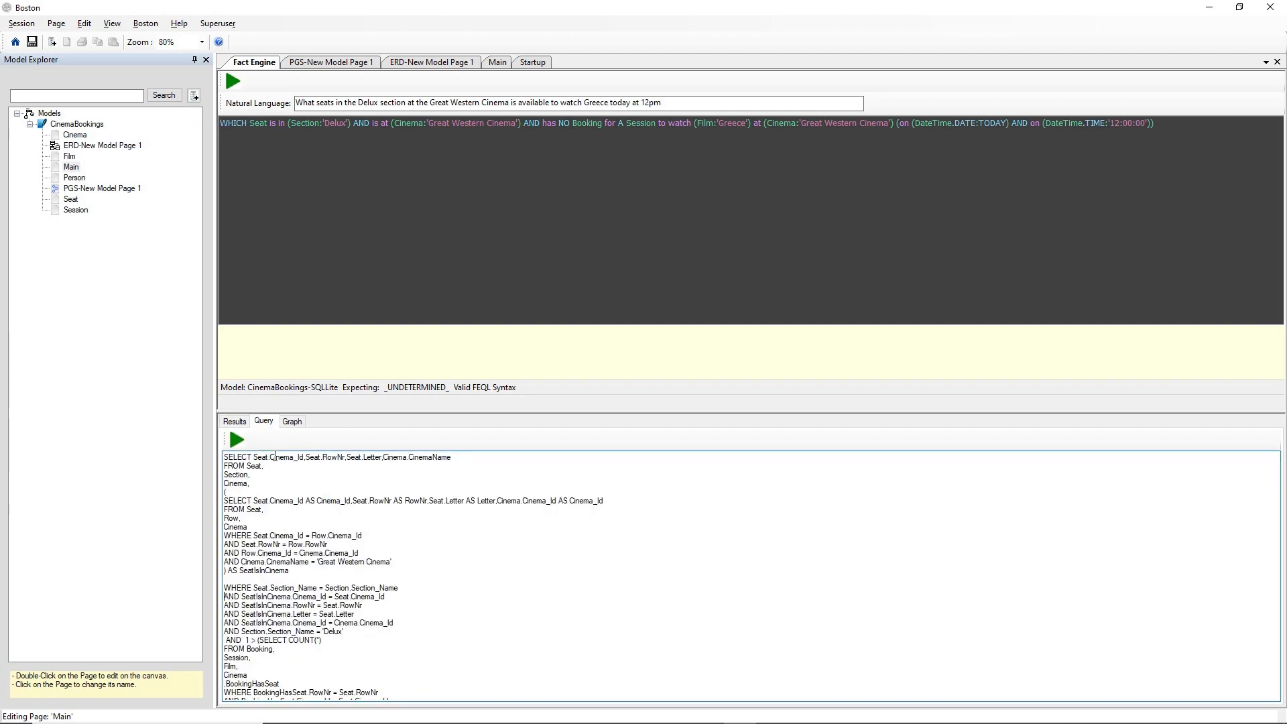
scroll(273, 458, "down", 7)
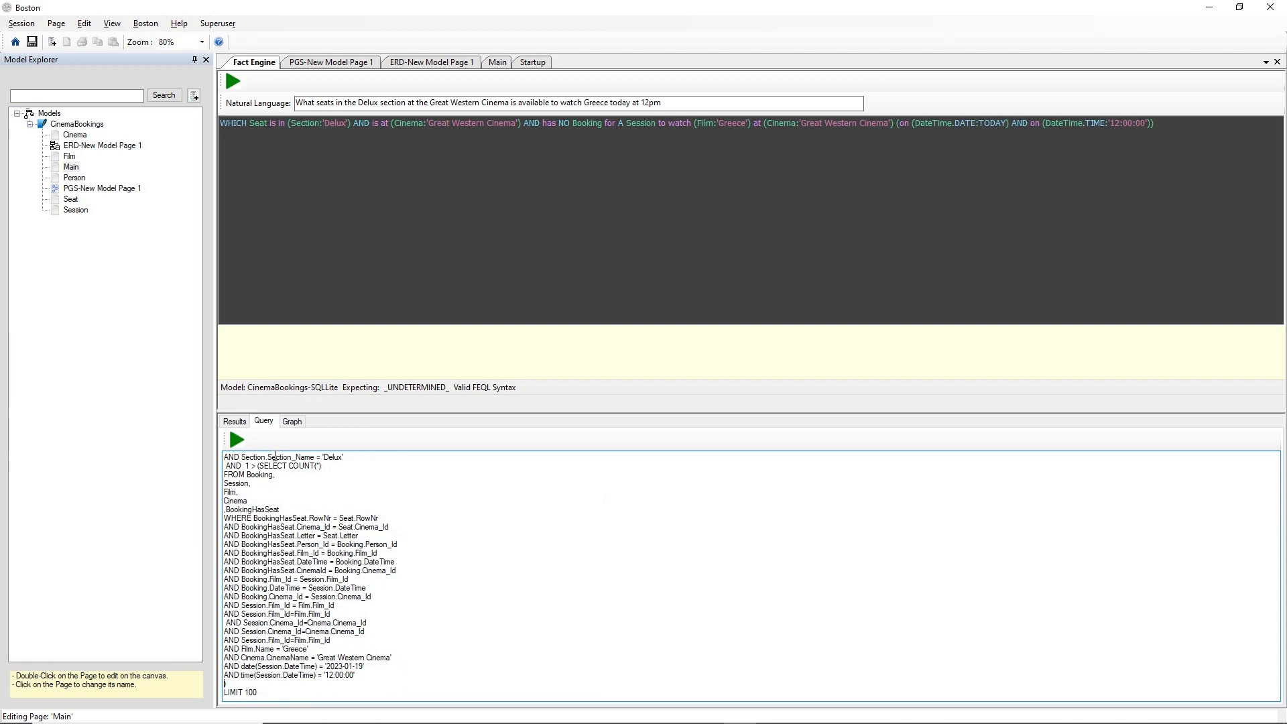
scroll(274, 457, "up", 7)
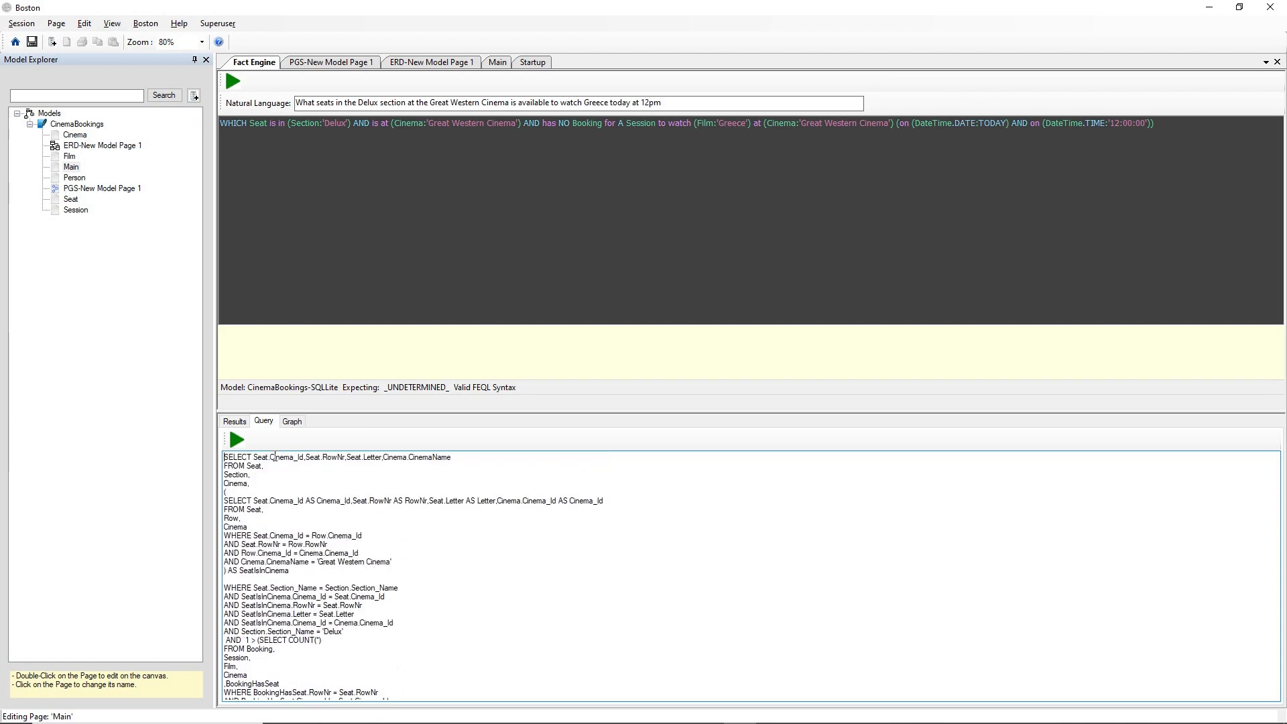